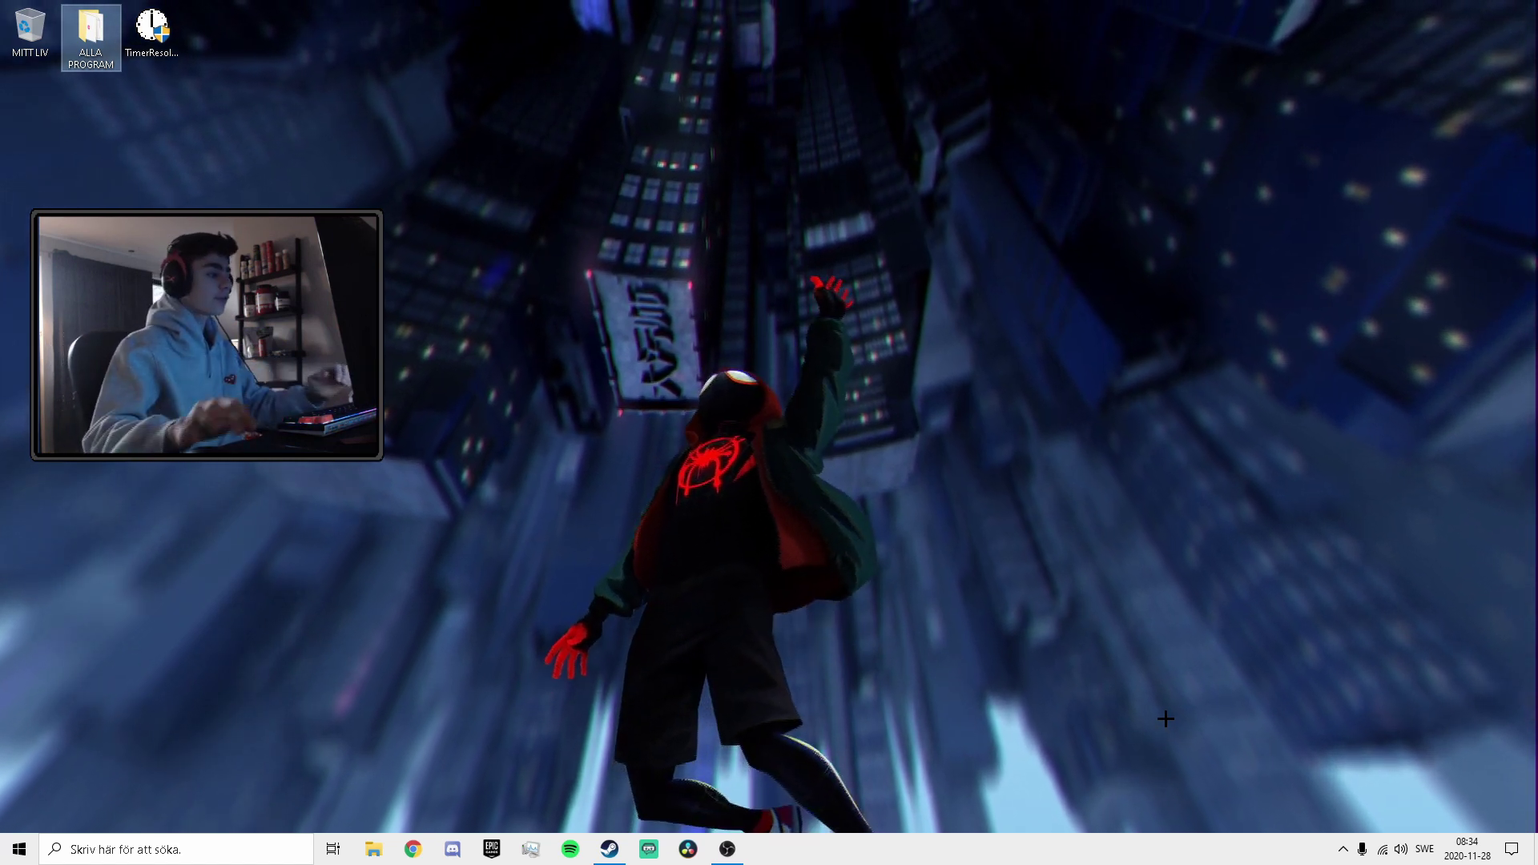
Check Windows Update under Update & Security (up to date, checked 08:34), then close Settings.
left_click(11, 856)
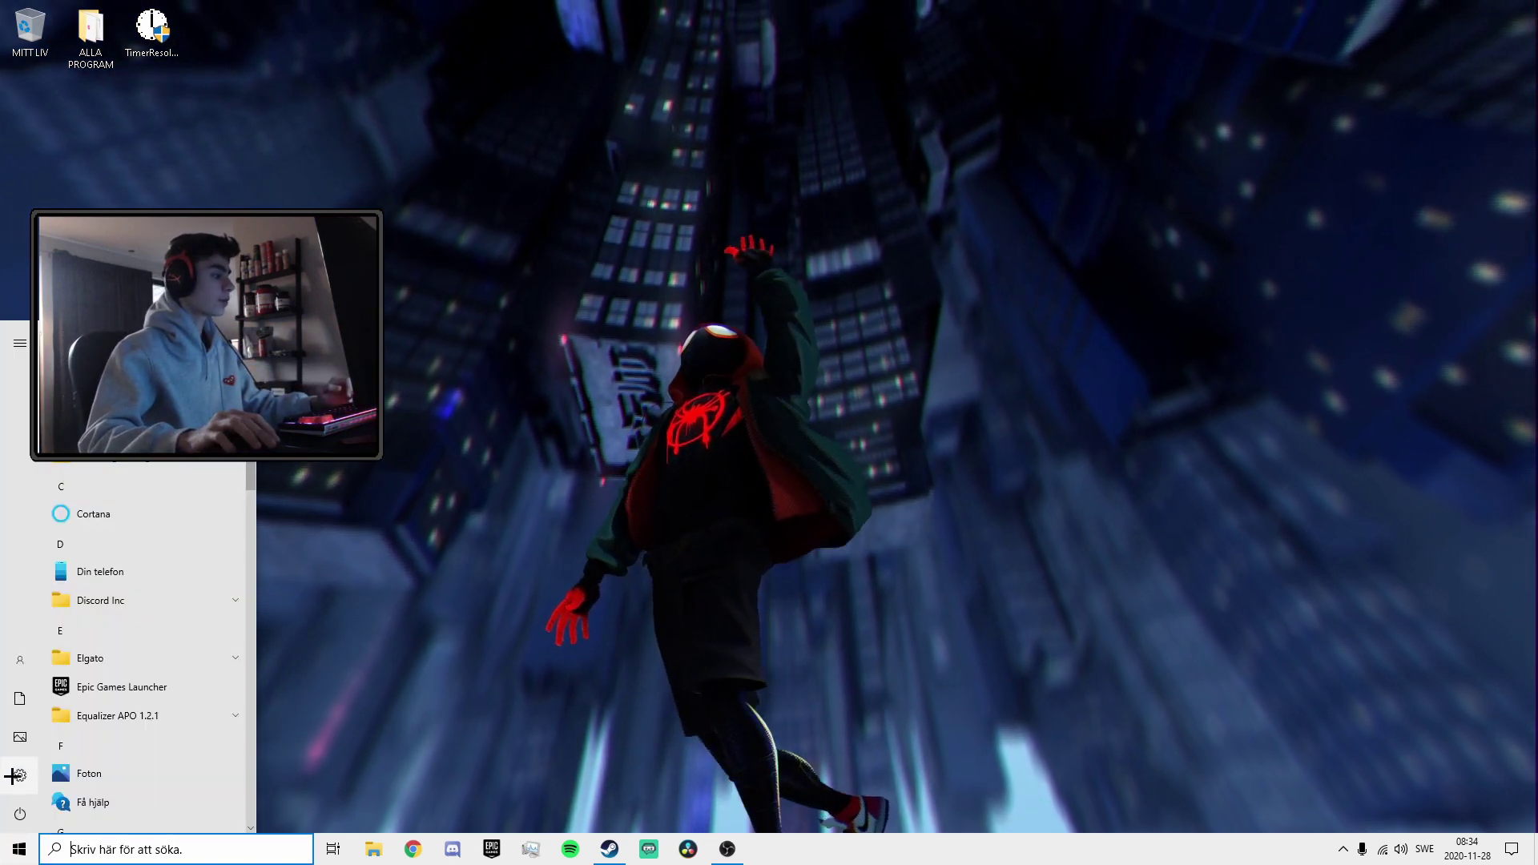
left_click(12, 775)
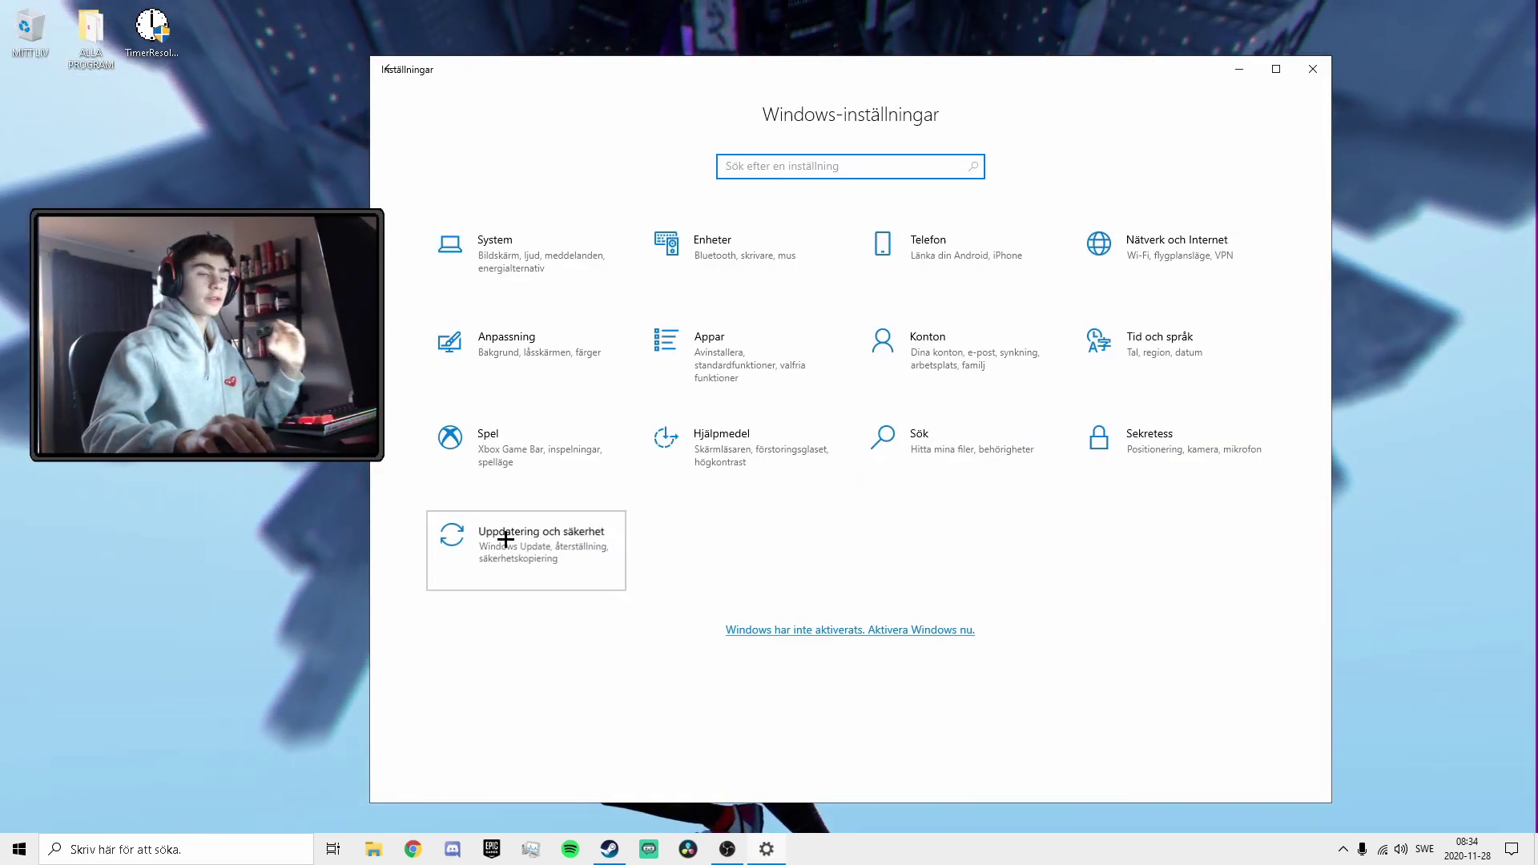
left_click(504, 539)
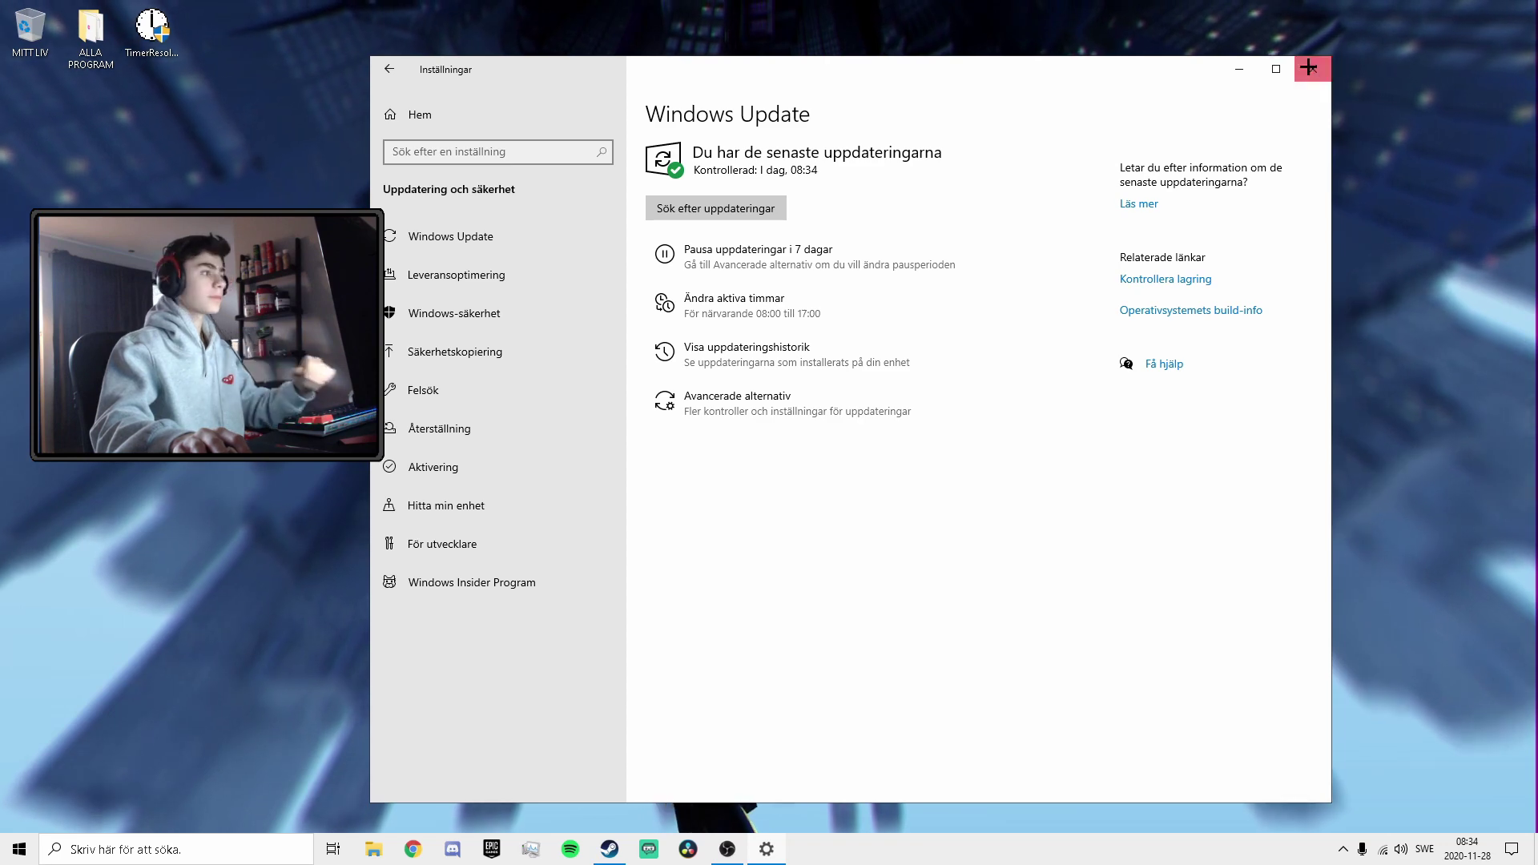
left_click(1308, 67)
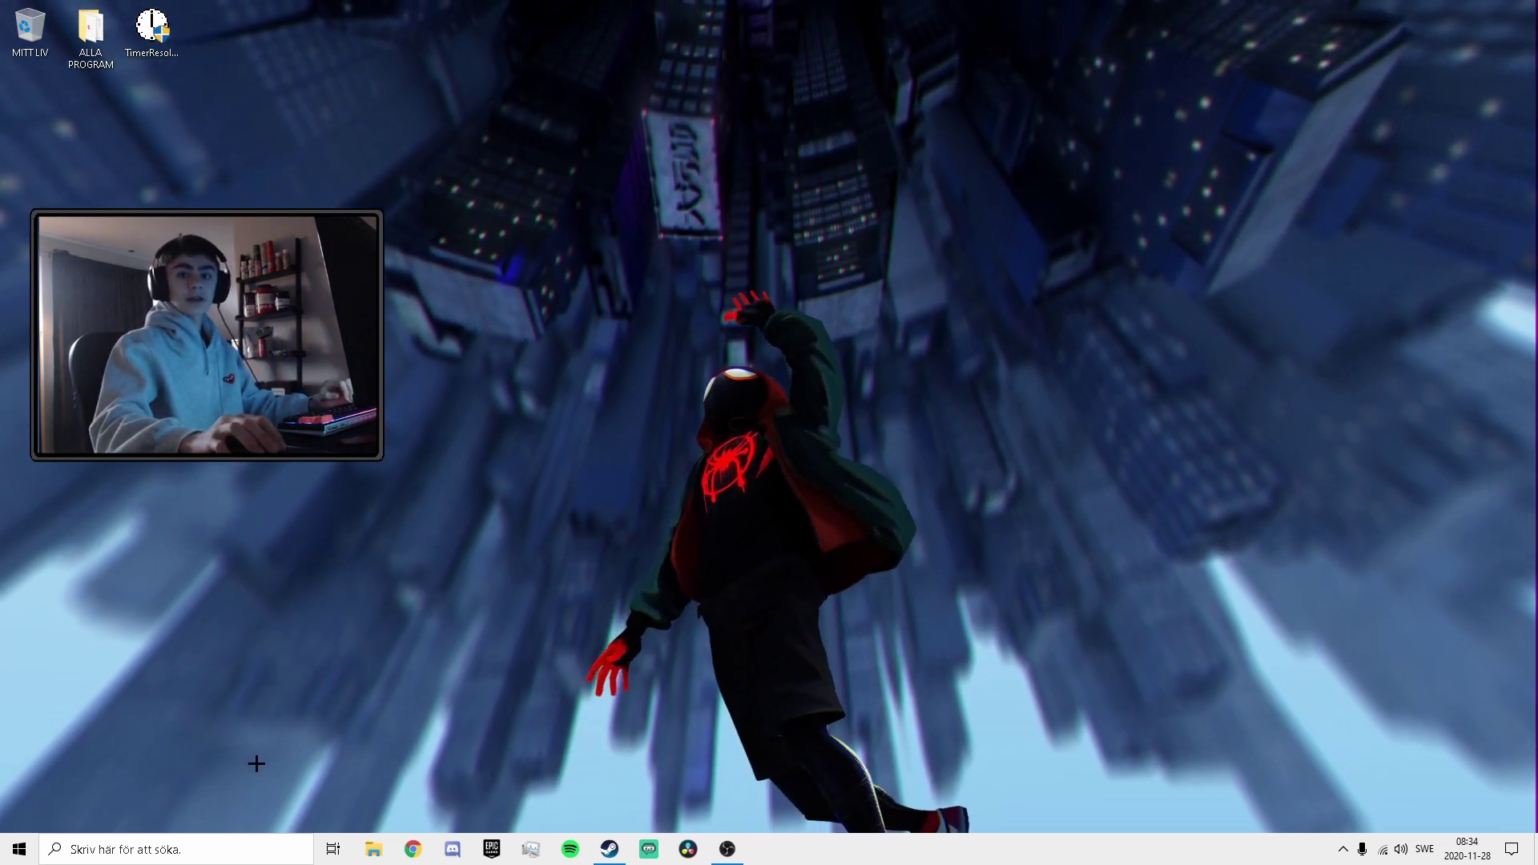
Search 'reg' to launch Registry Editor and expand HKLM\SYSTEM\CurrentControlSet\Control to reach PriorityControl.
key("super+s")
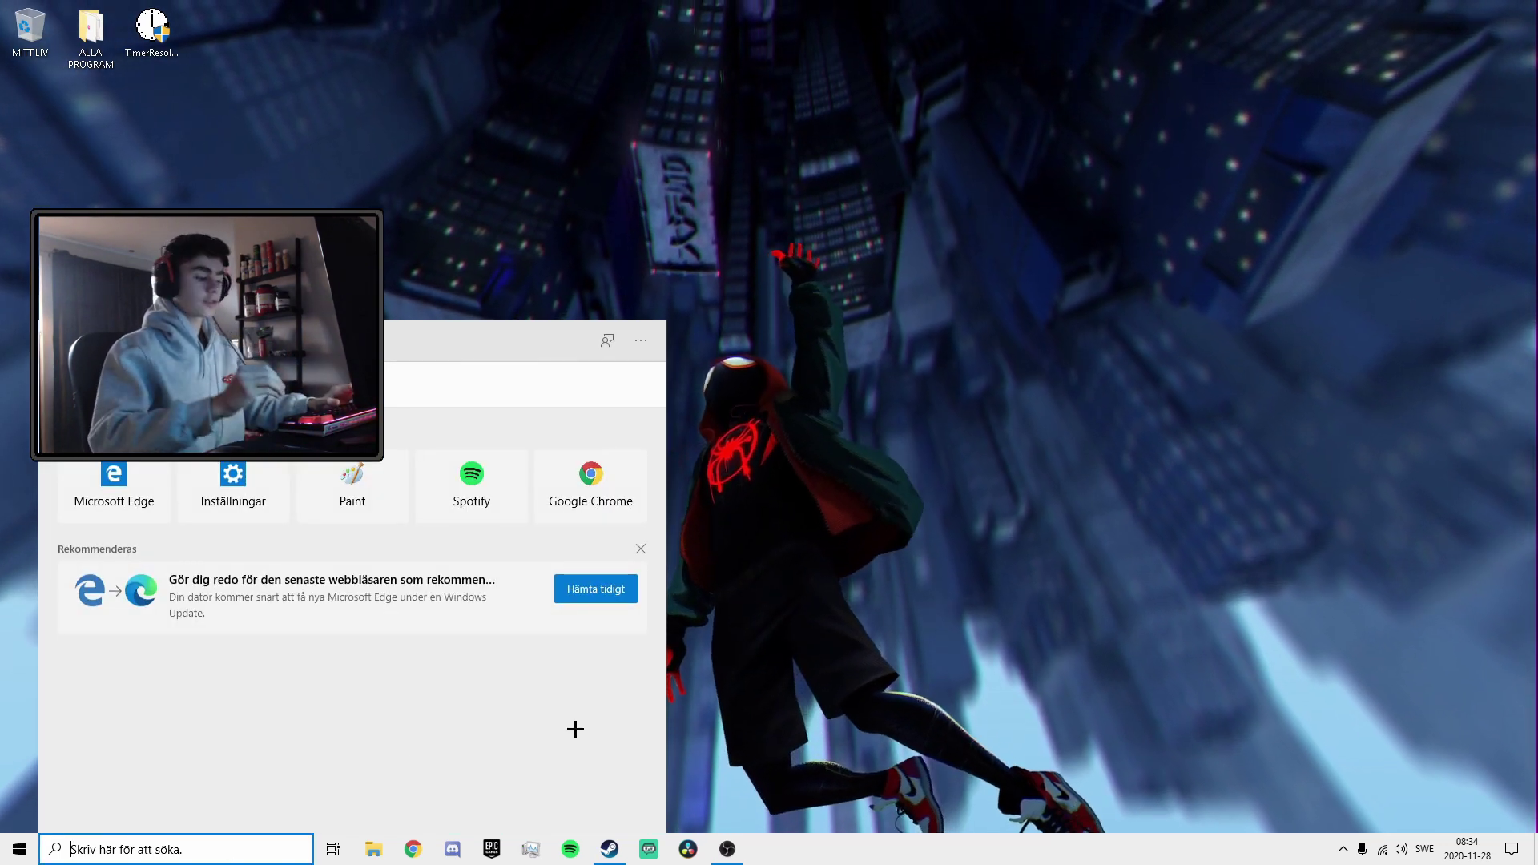
type("reg")
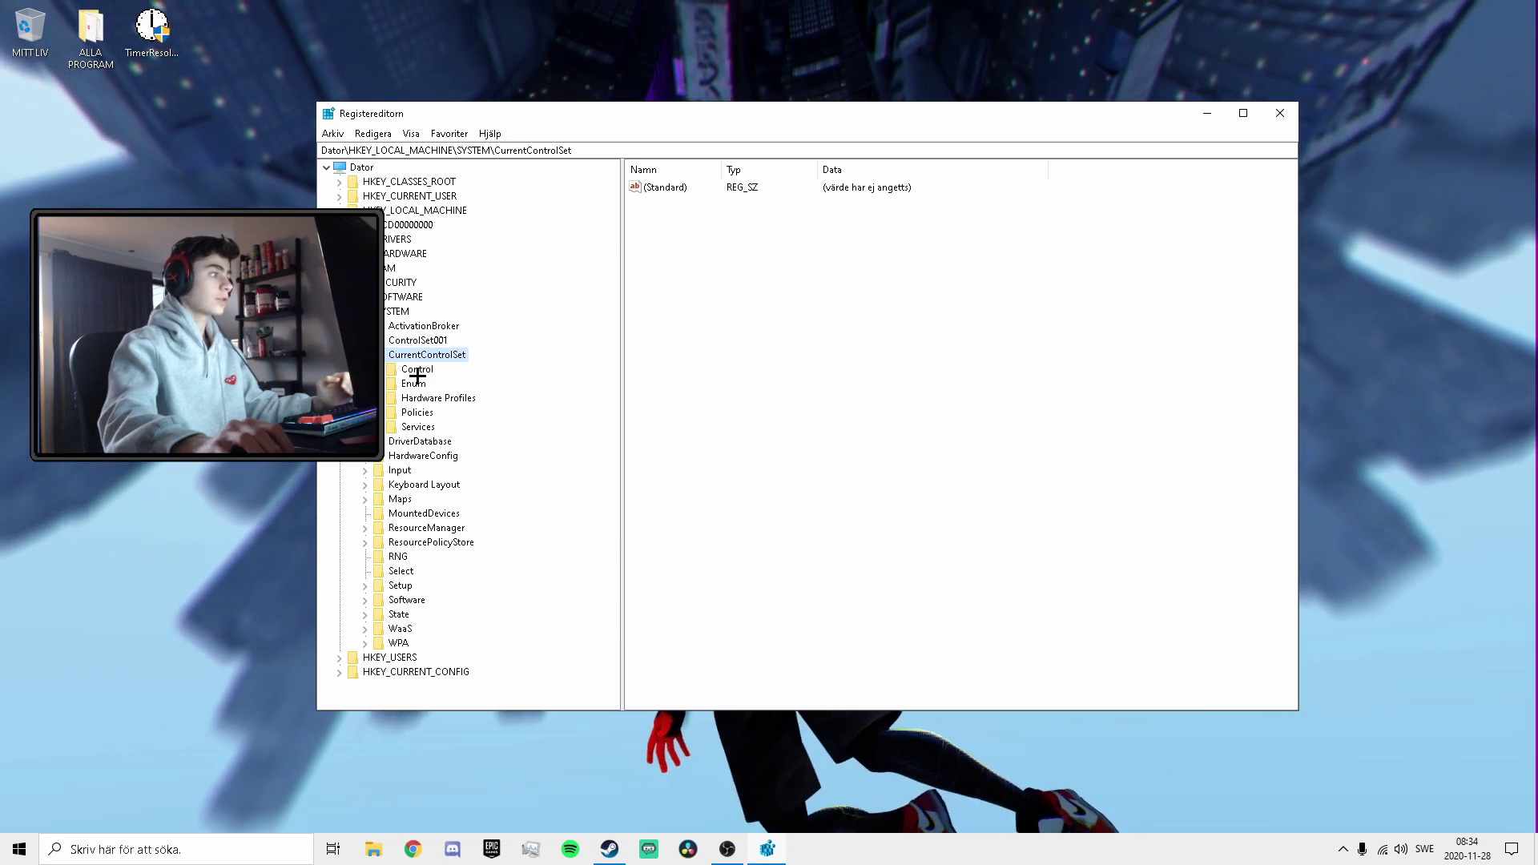
double_click(417, 370)
scroll(474, 360, "down", 12)
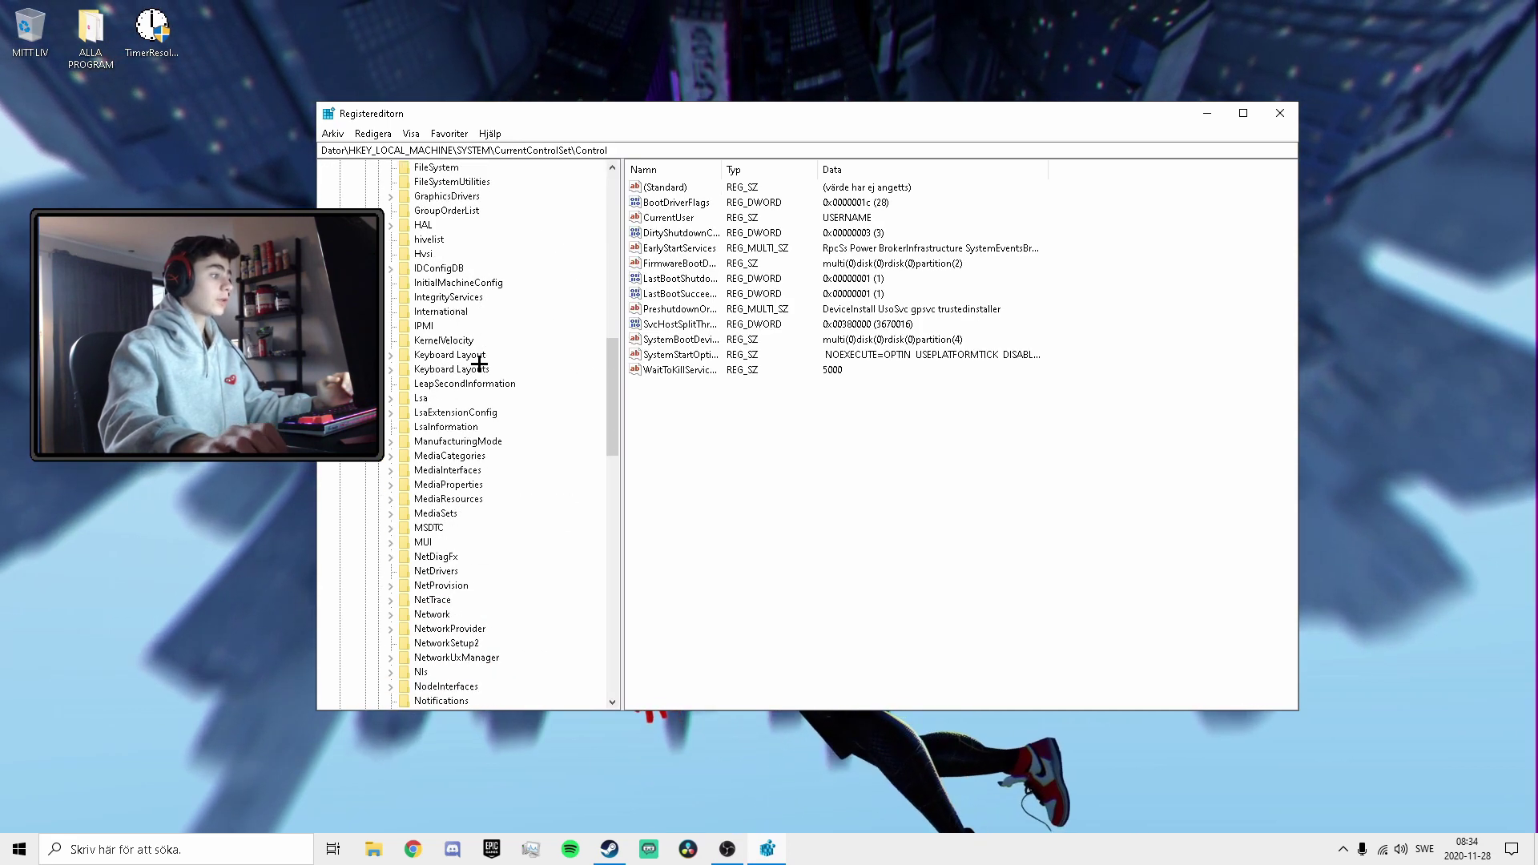
scroll(481, 361, "down", 15)
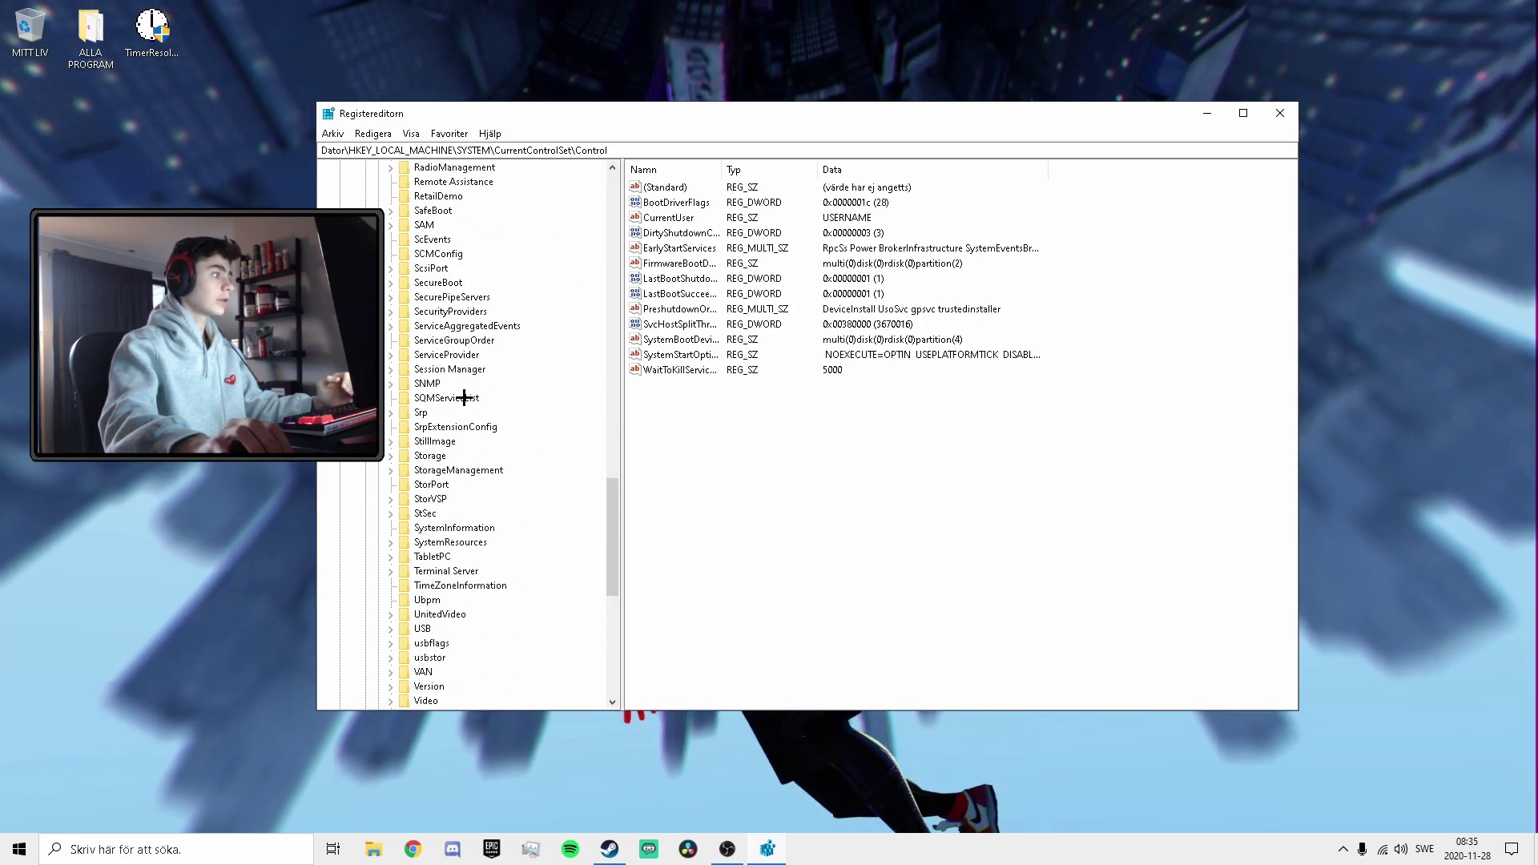
scroll(465, 384, "up", 5)
Set Win32PrioritySeparation in PriorityControl to hexadecimal 26 (38), then close Registry Editor.
left_click(454, 354)
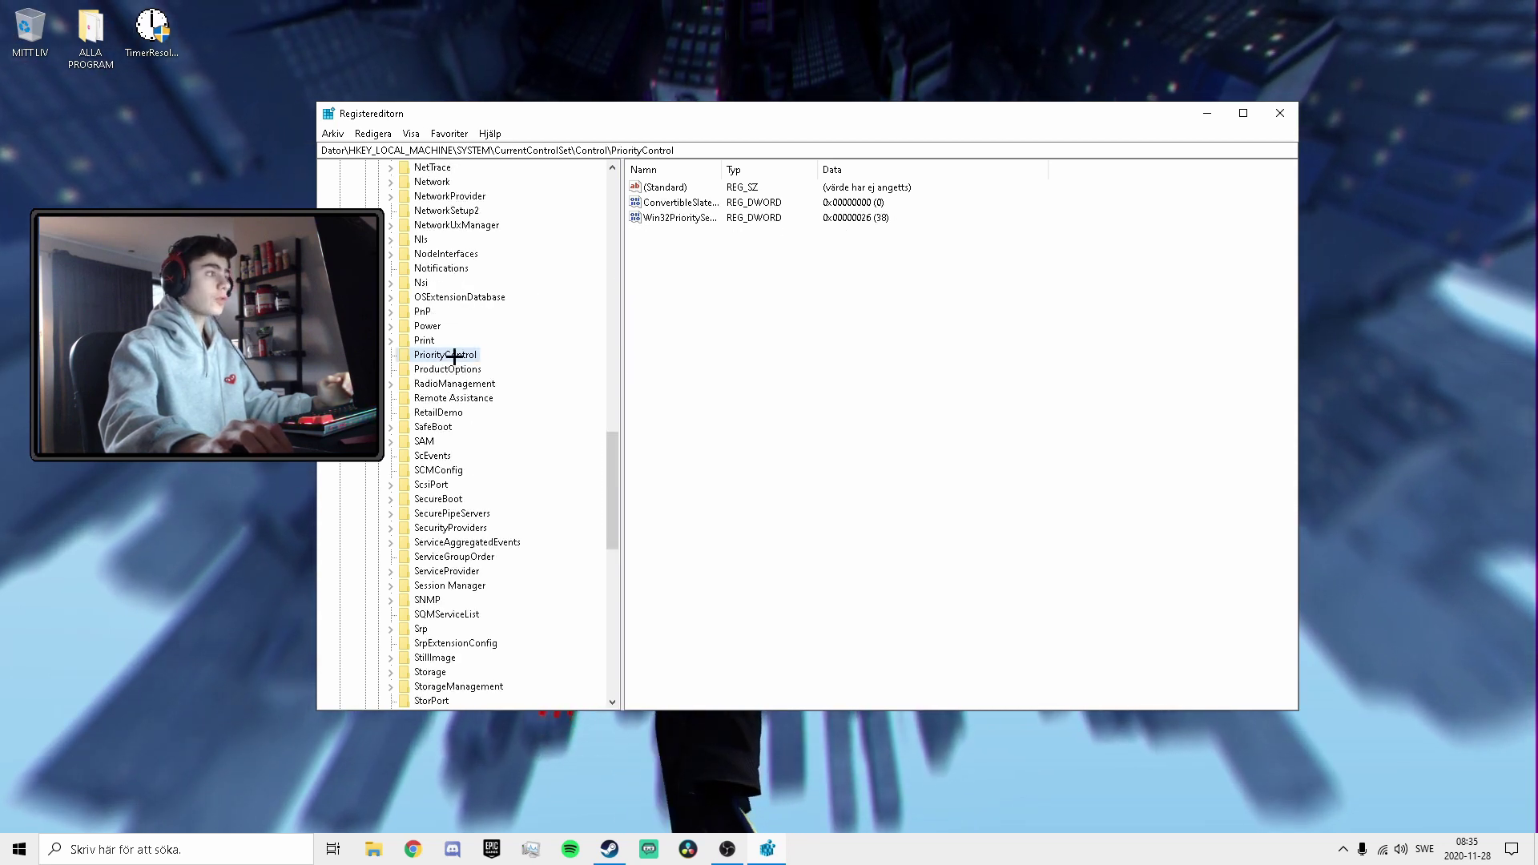
left_click(690, 219)
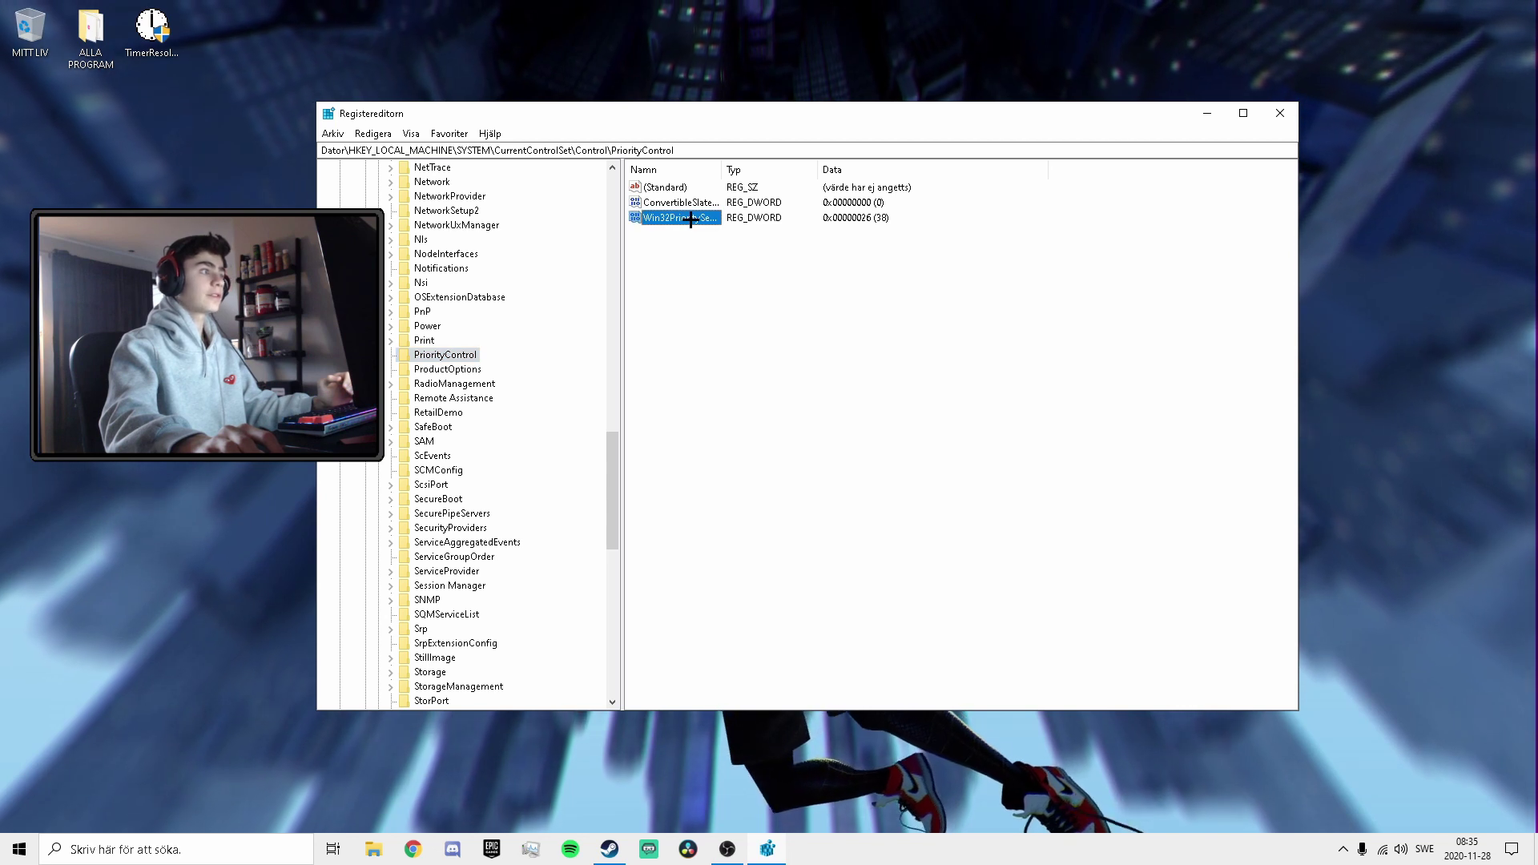
double_click(690, 218)
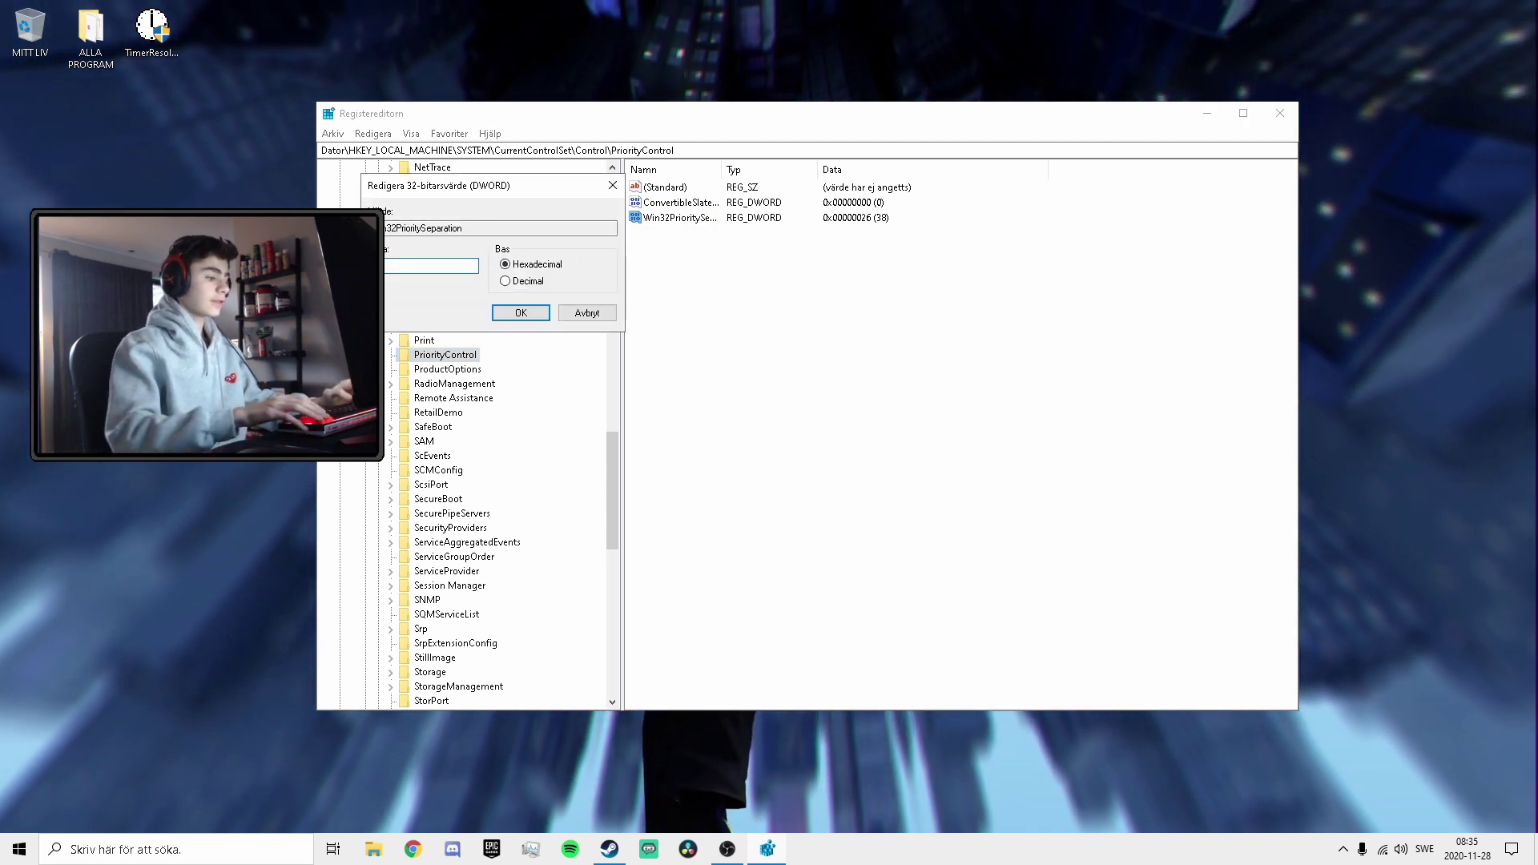
left_click(532, 313)
left_click(724, 305)
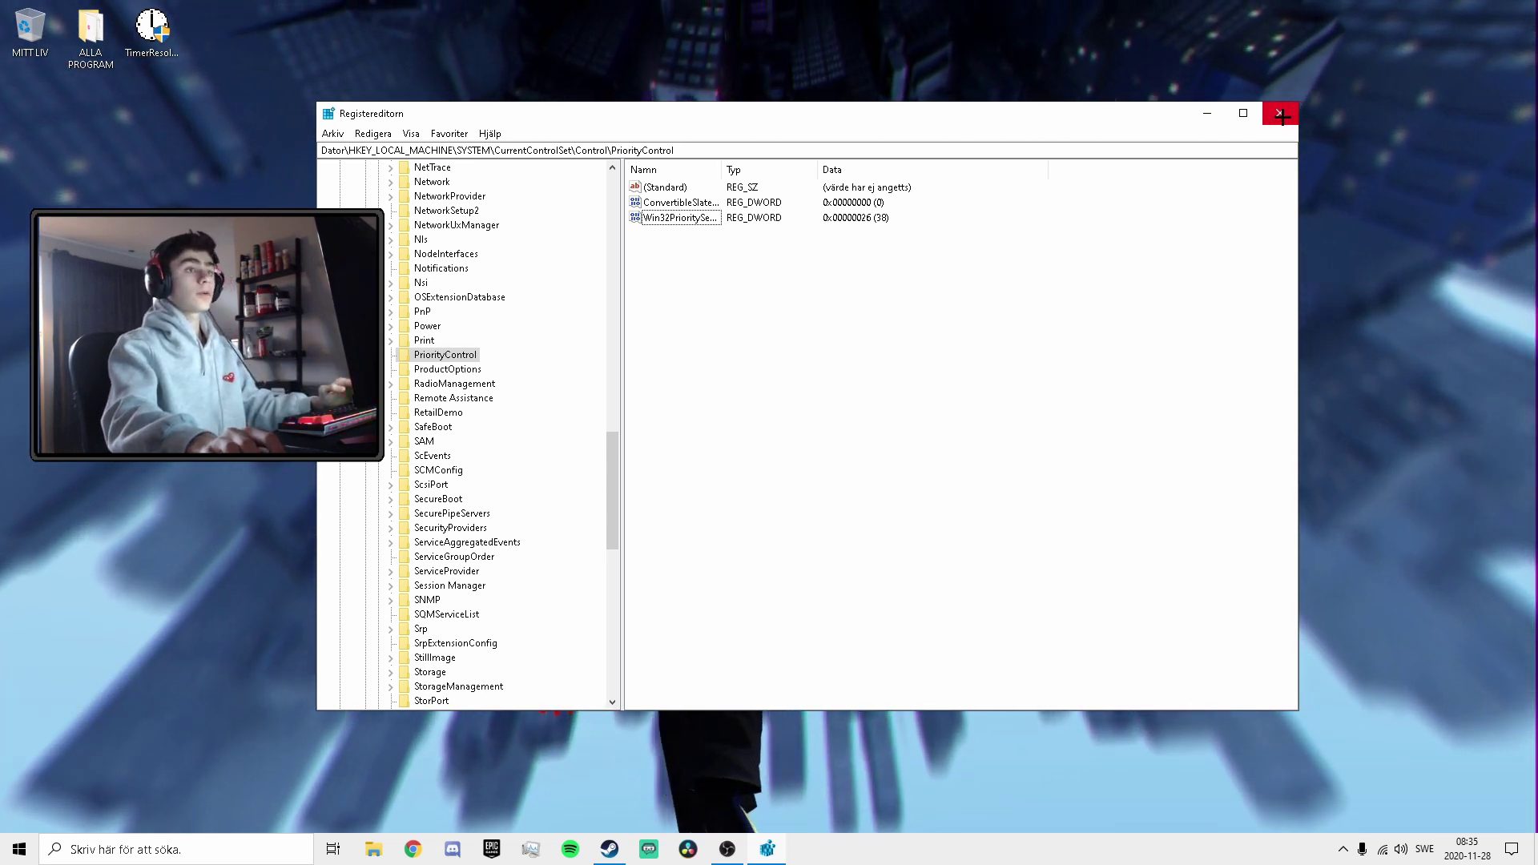
left_click(1281, 116)
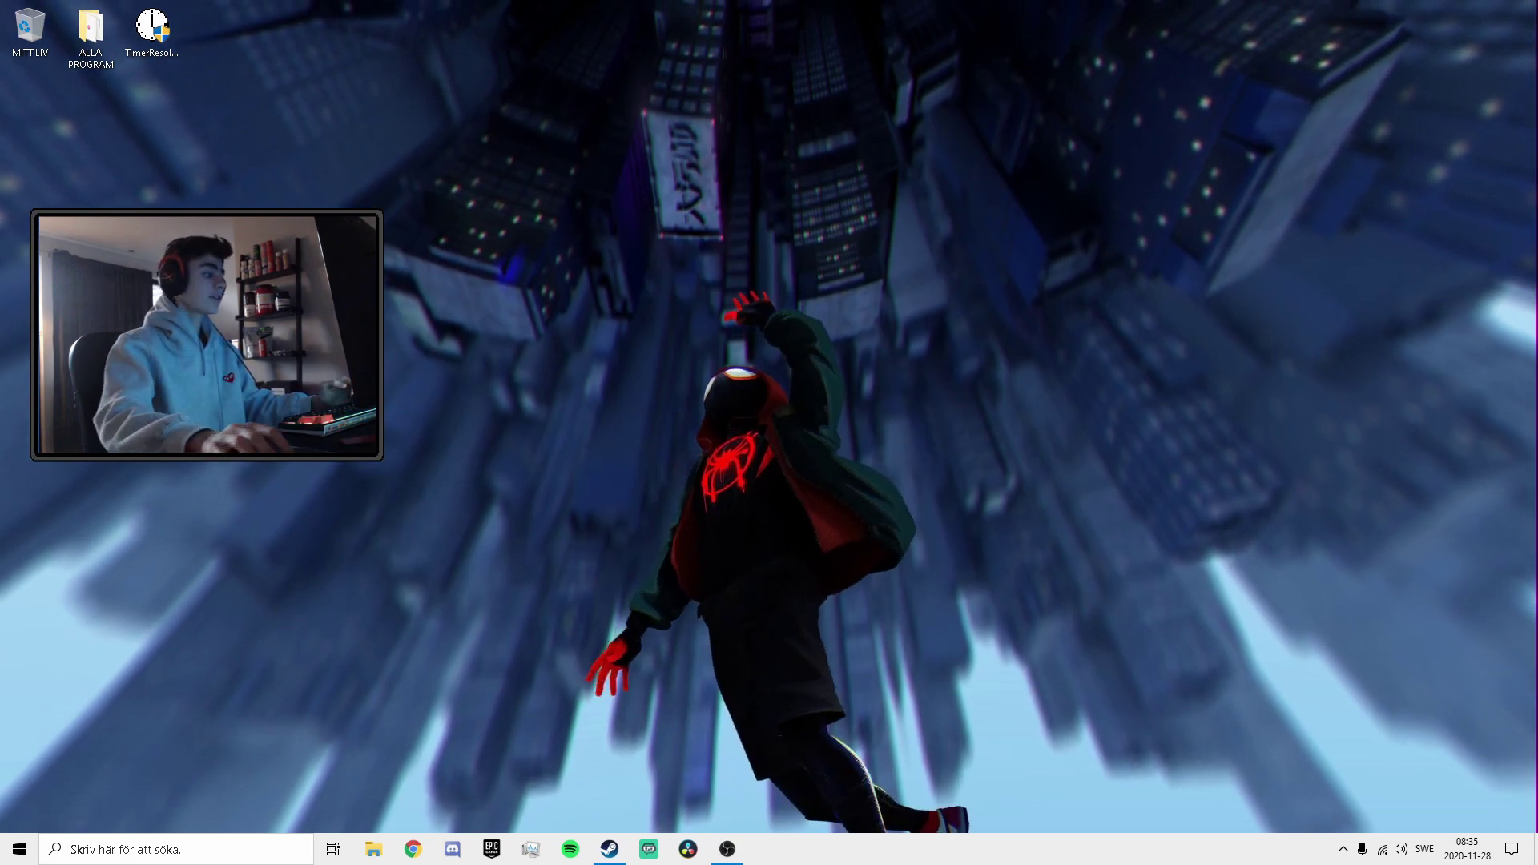
Run ipconfig /flushdns in an administrator Command Prompt, then exit the prompt.
left_click(178, 847)
type("cmd")
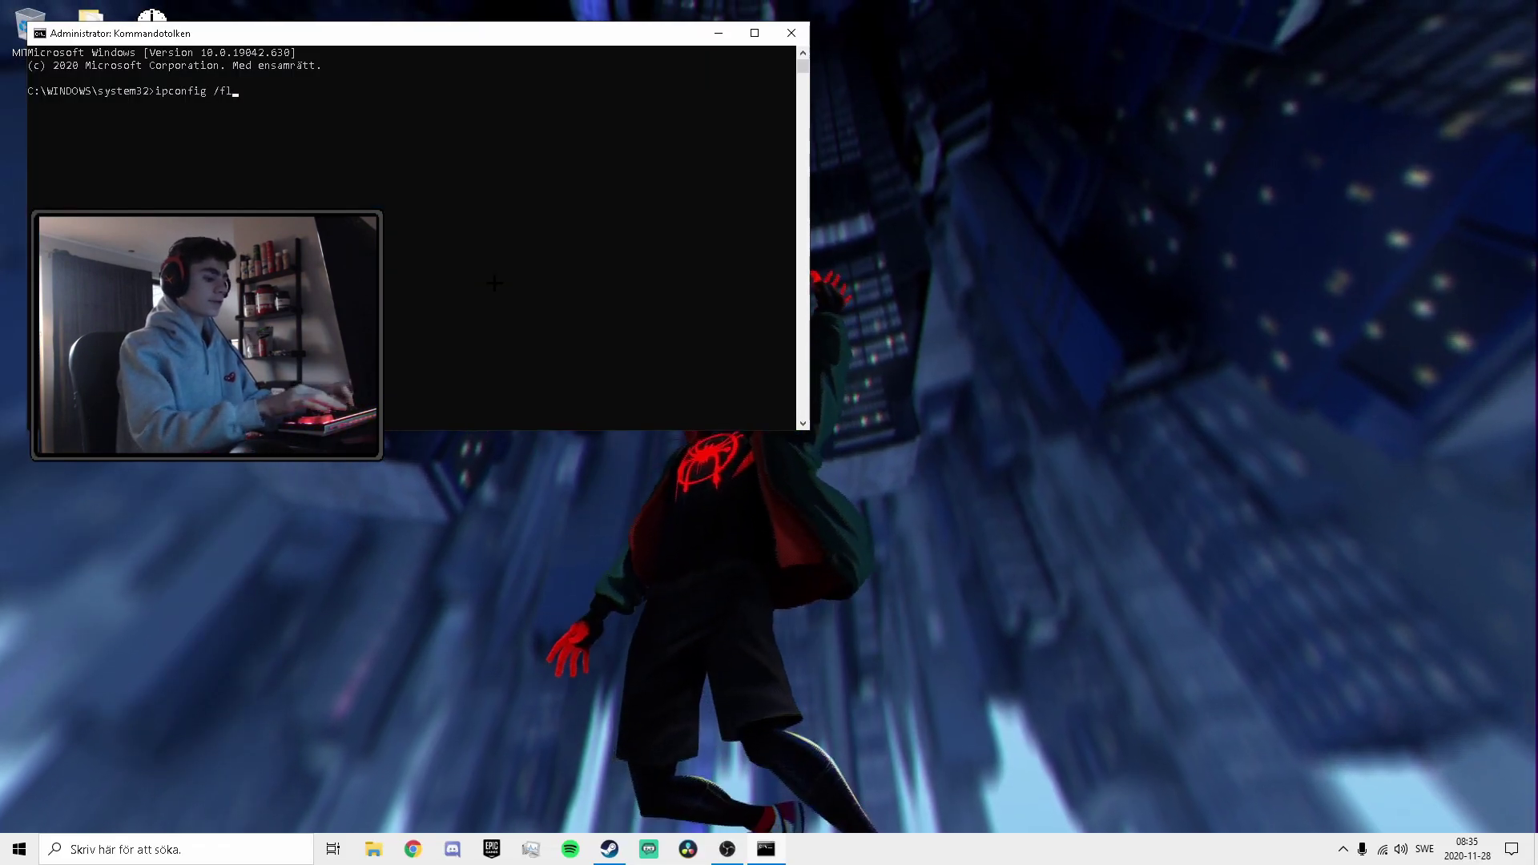
type("dns")
key("Return")
type("exit")
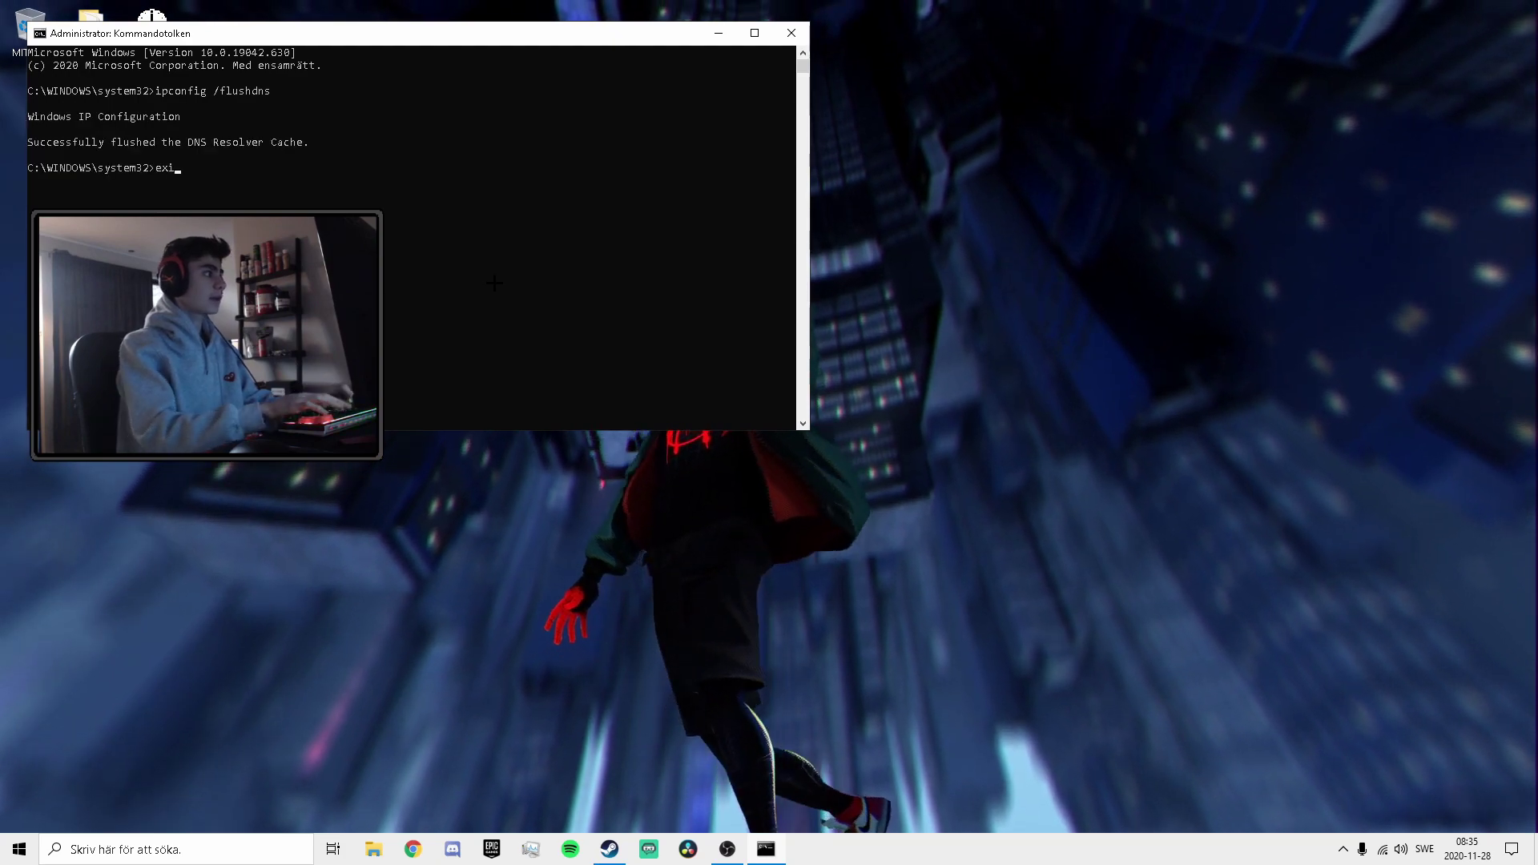
key("Return")
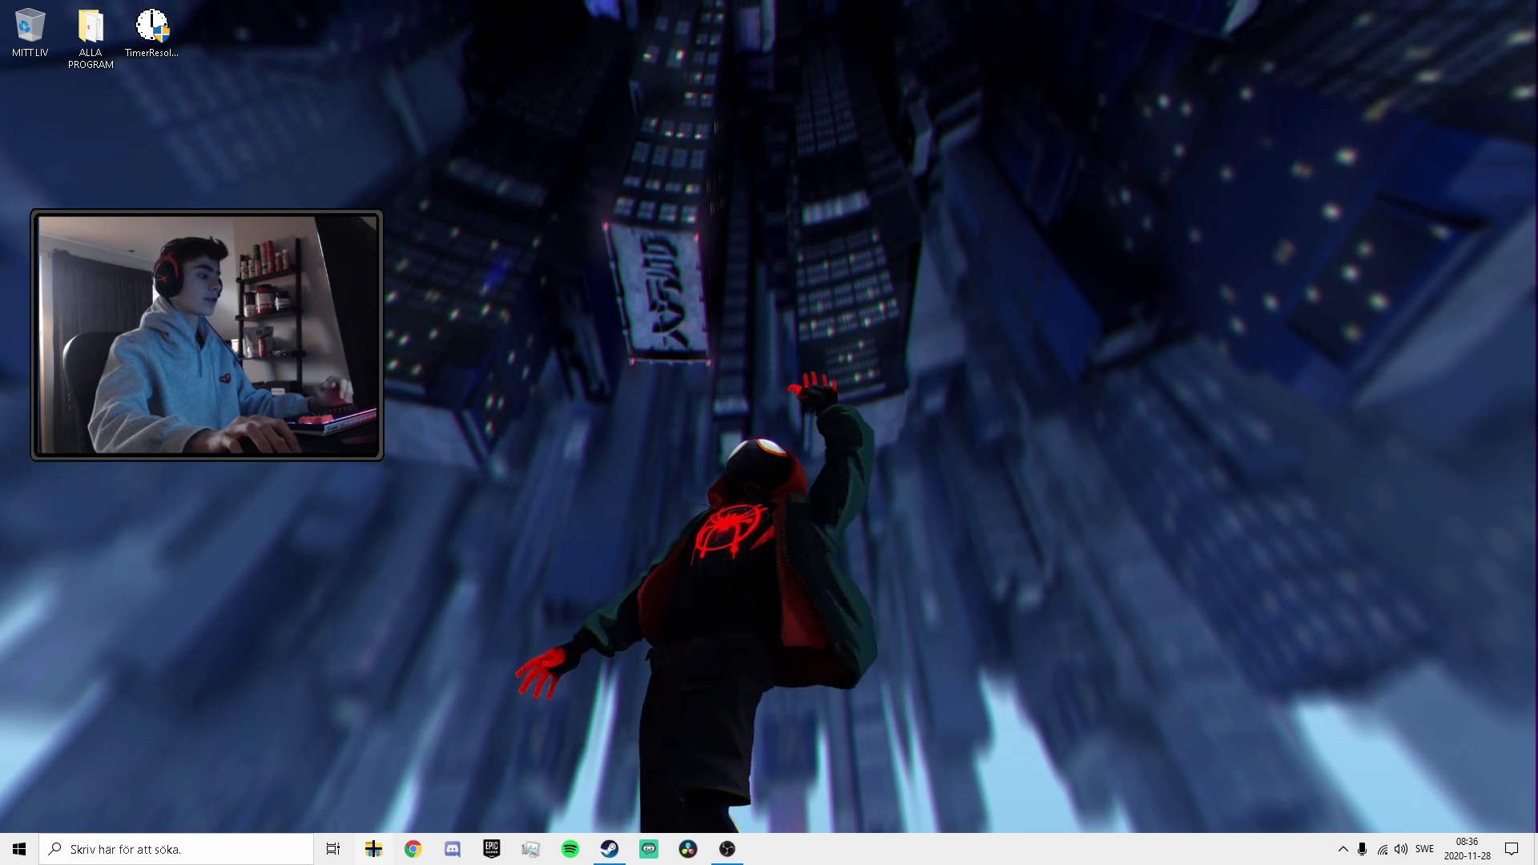
Open the Optimize Drives window from the C: drive's Properties Tools tab.
left_click(373, 848)
left_click_drag(677, 113, 1209, 31)
right_click(644, 446)
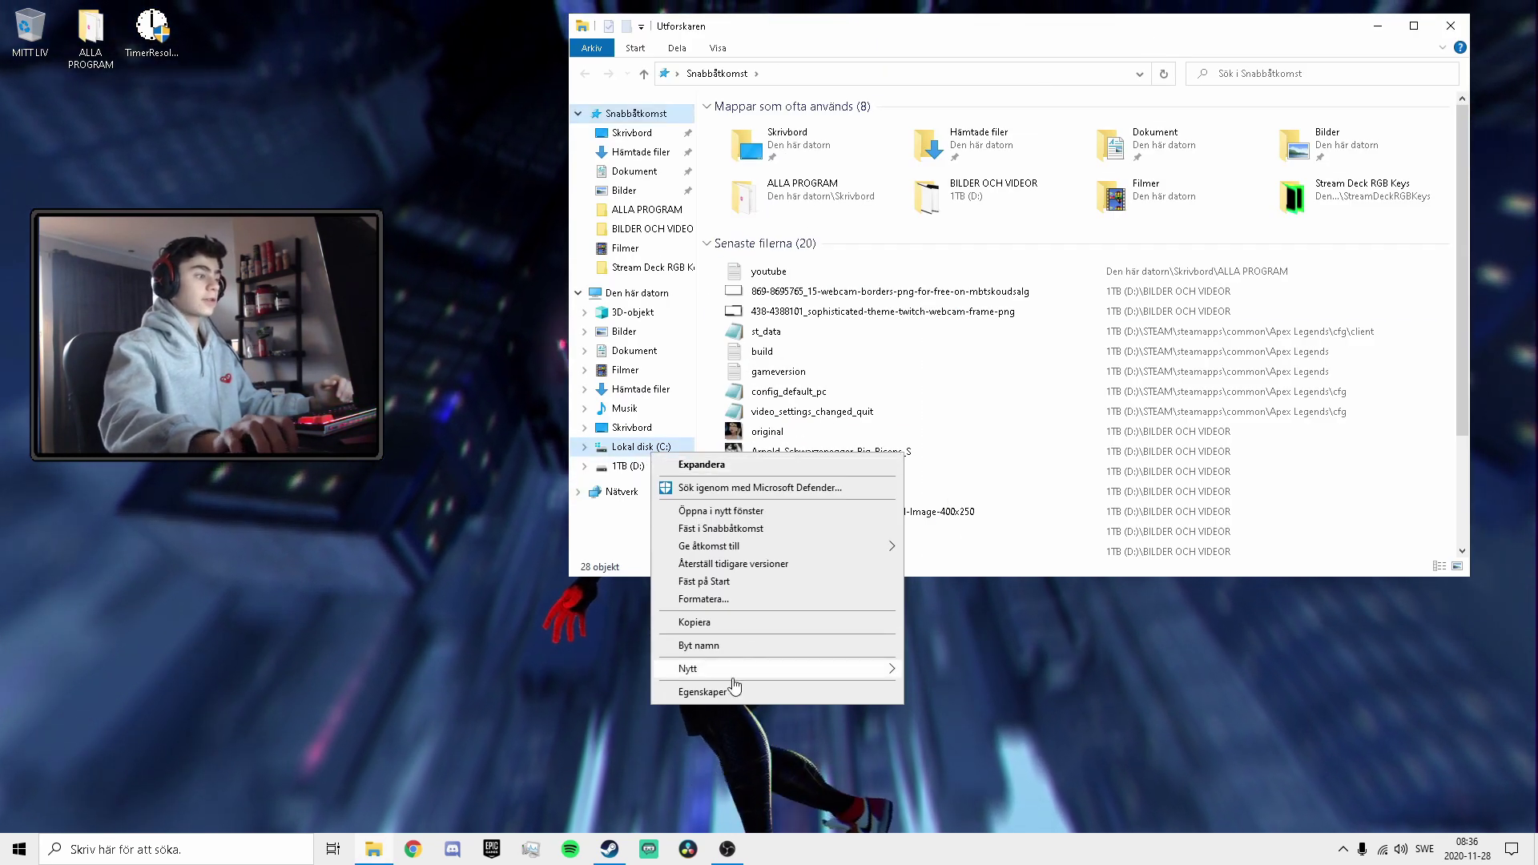
left_click(697, 788)
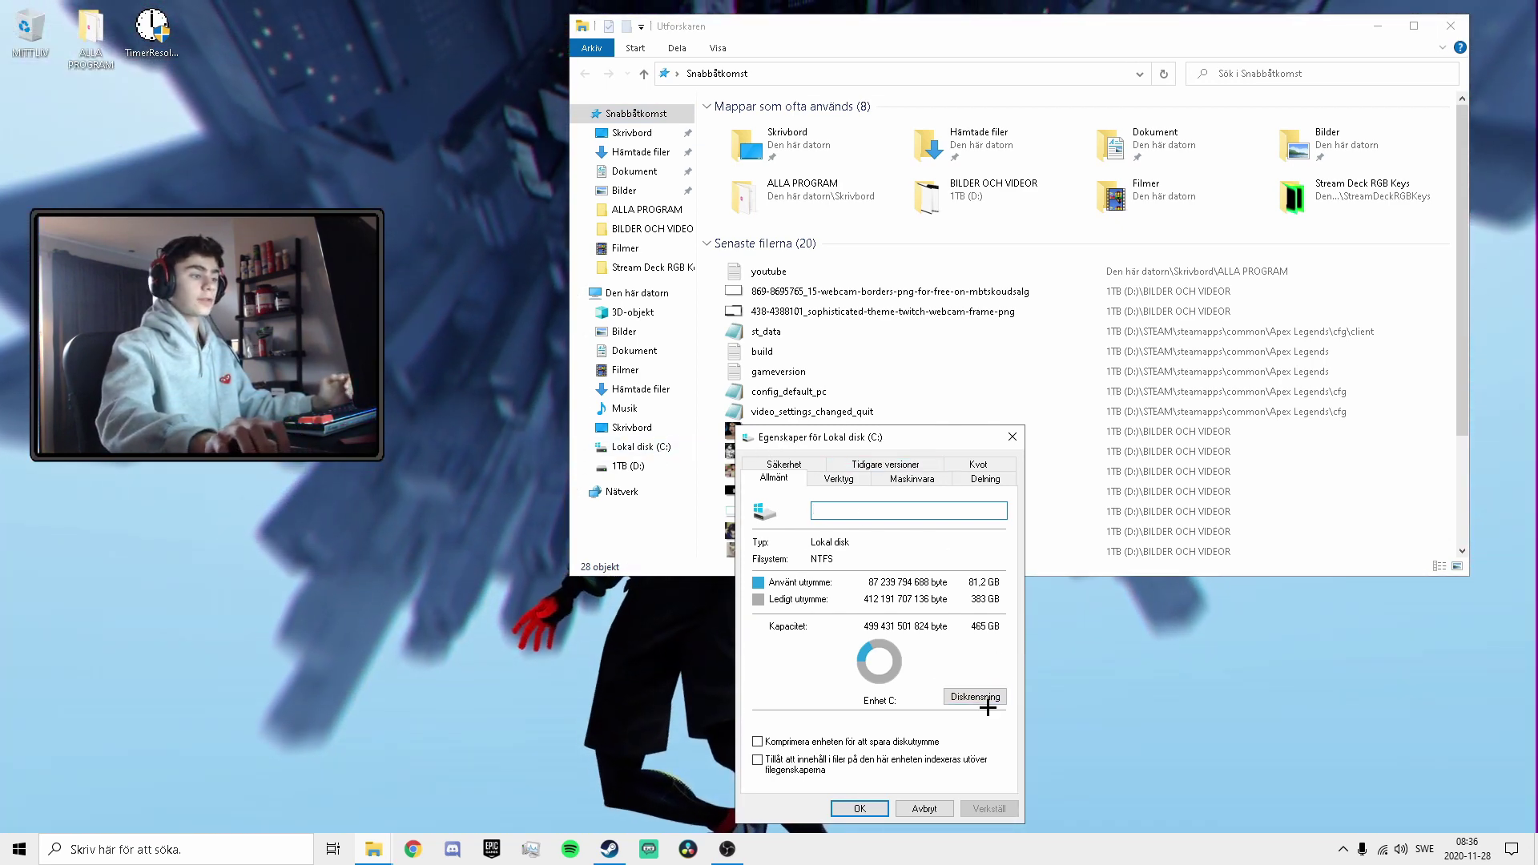
left_click(840, 479)
left_click(947, 628)
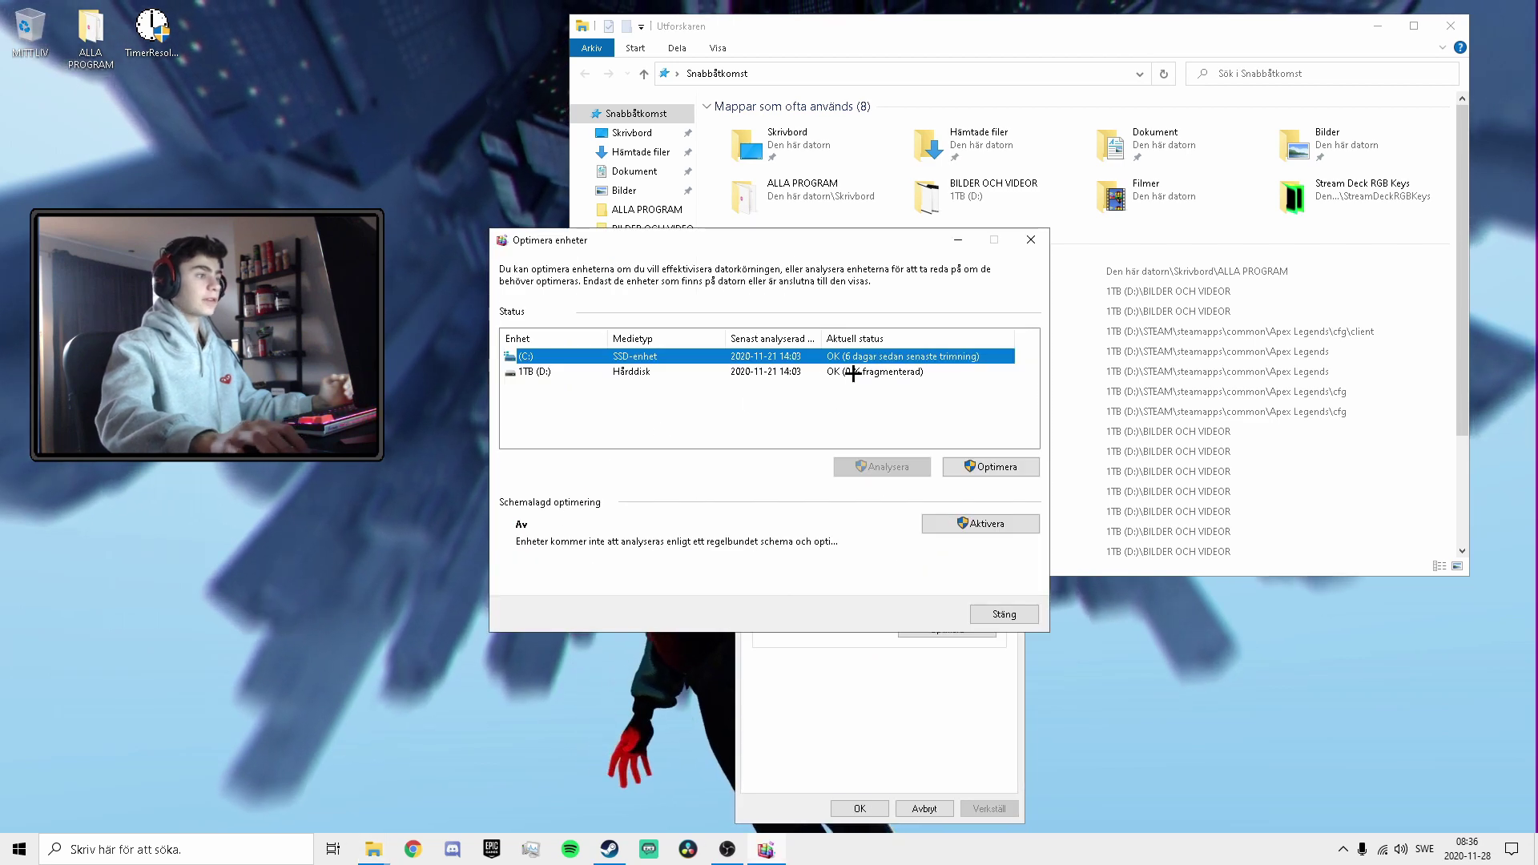
Optimise C:, then analyse and defragment the 1TB (D:) drive, clearing the windows away.
left_click(997, 466)
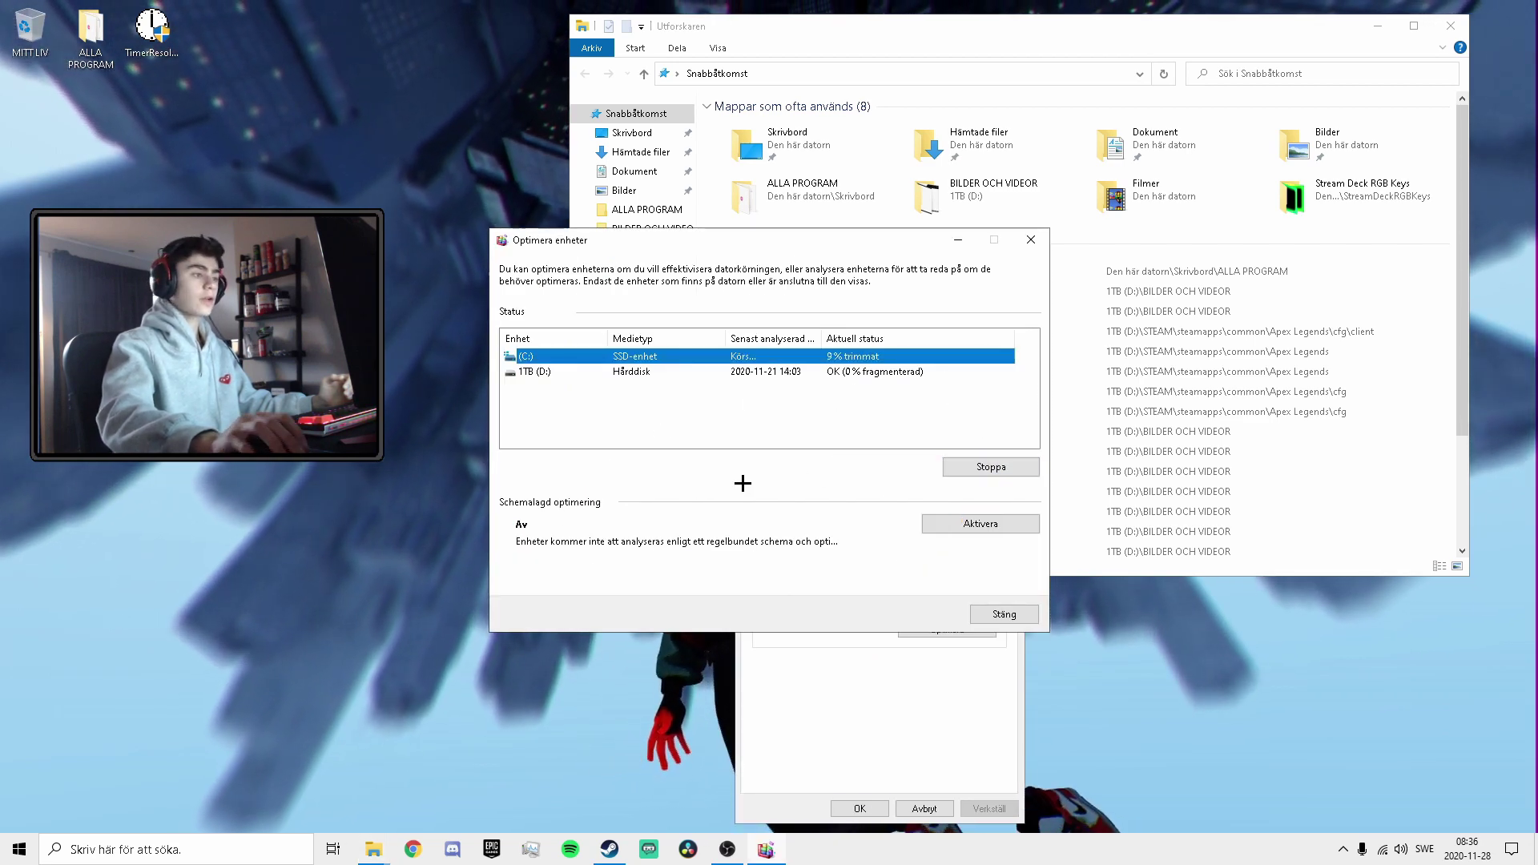
left_click(832, 372)
left_click(897, 468)
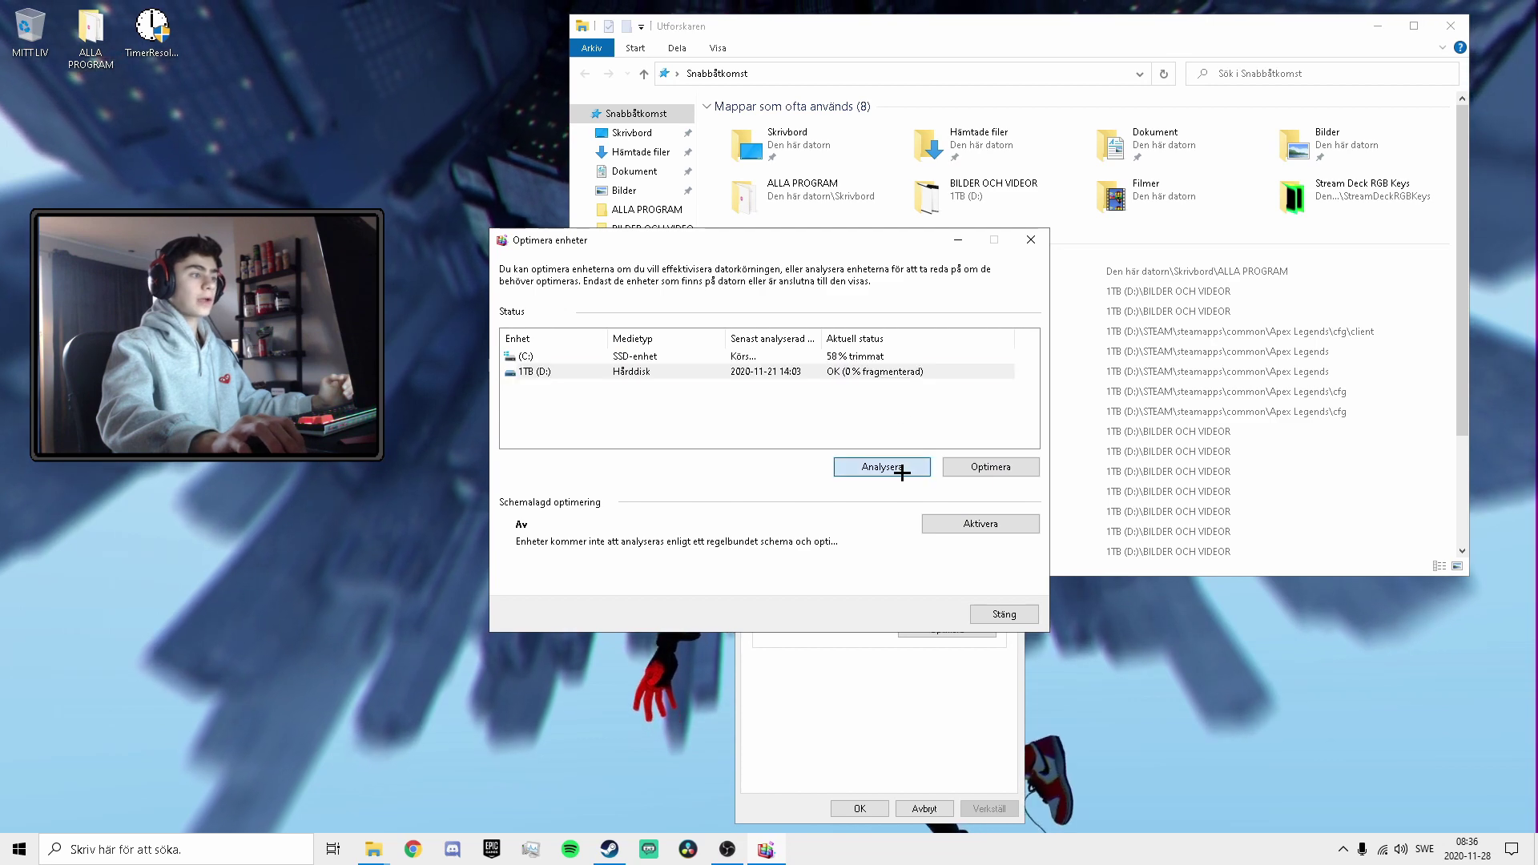
left_click(1018, 465)
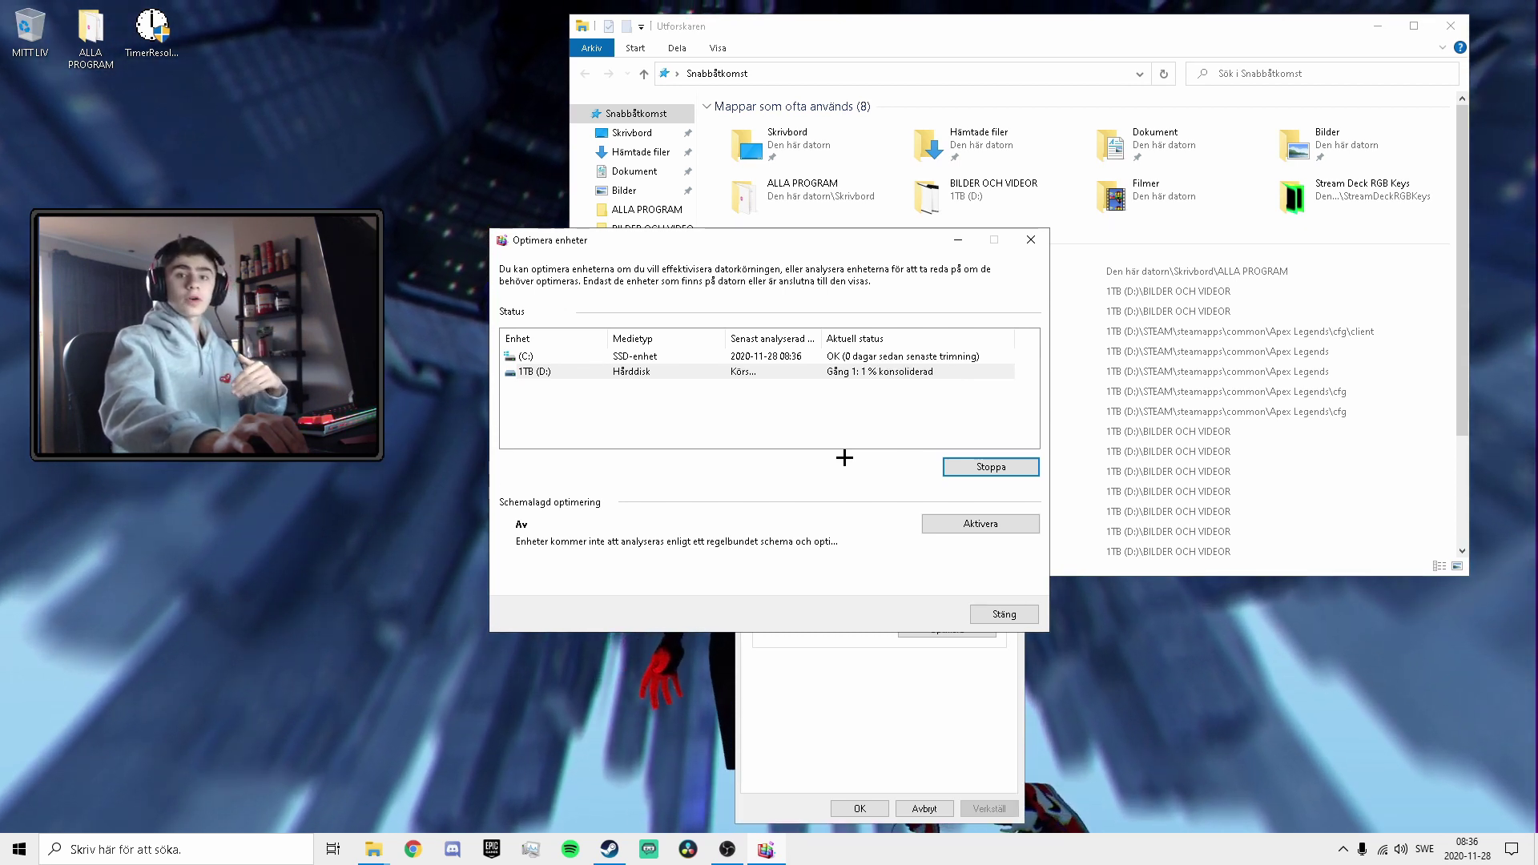
left_click(958, 240)
left_click(1033, 555)
Open C:\Windows\Temp via Run 'temp', delete all 16 items, and close the folder.
key("super+d")
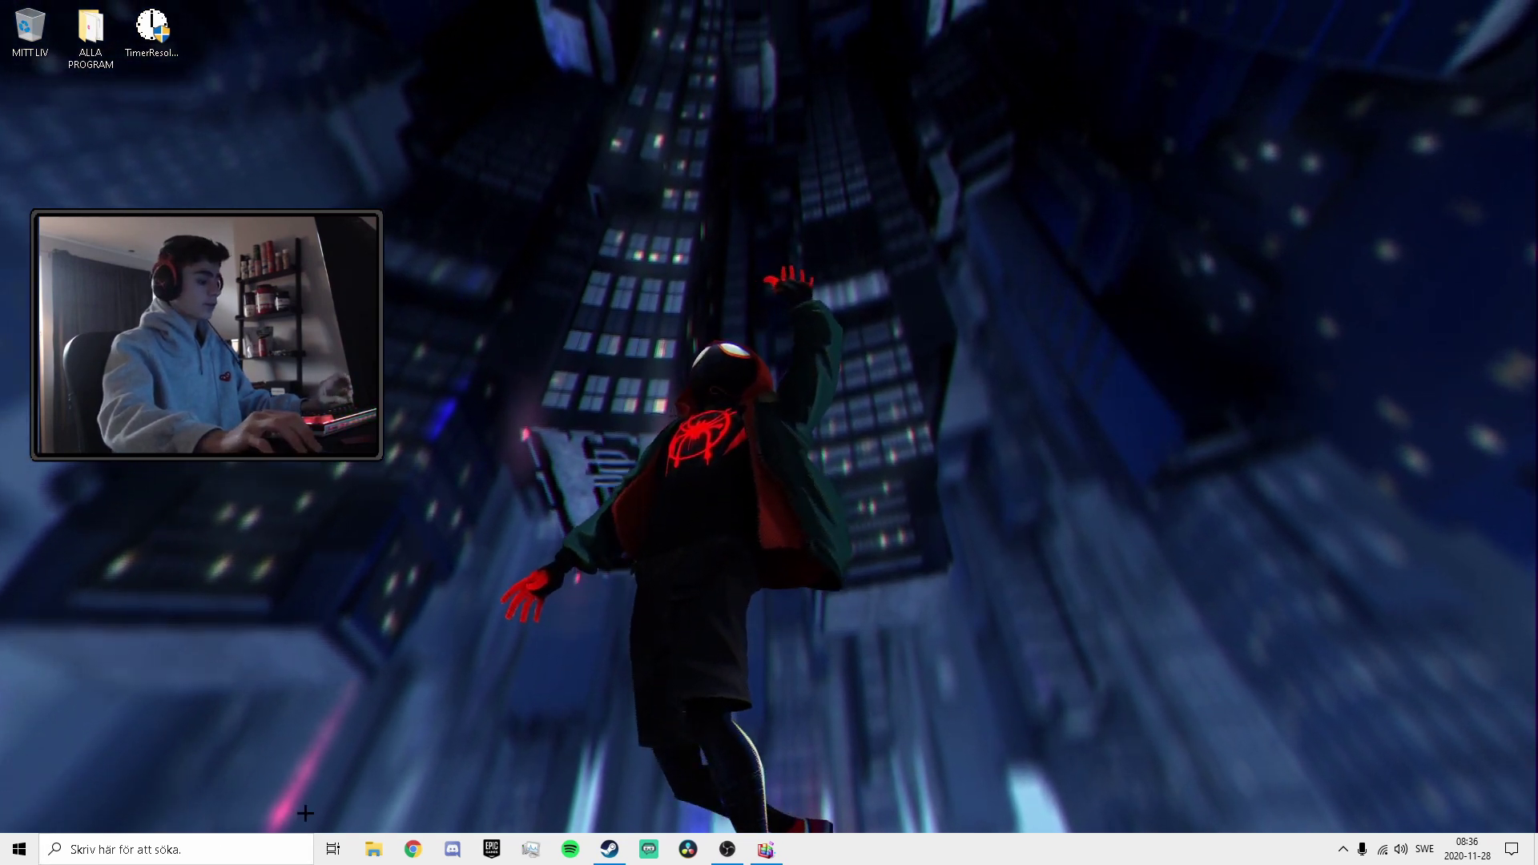
key("super+r")
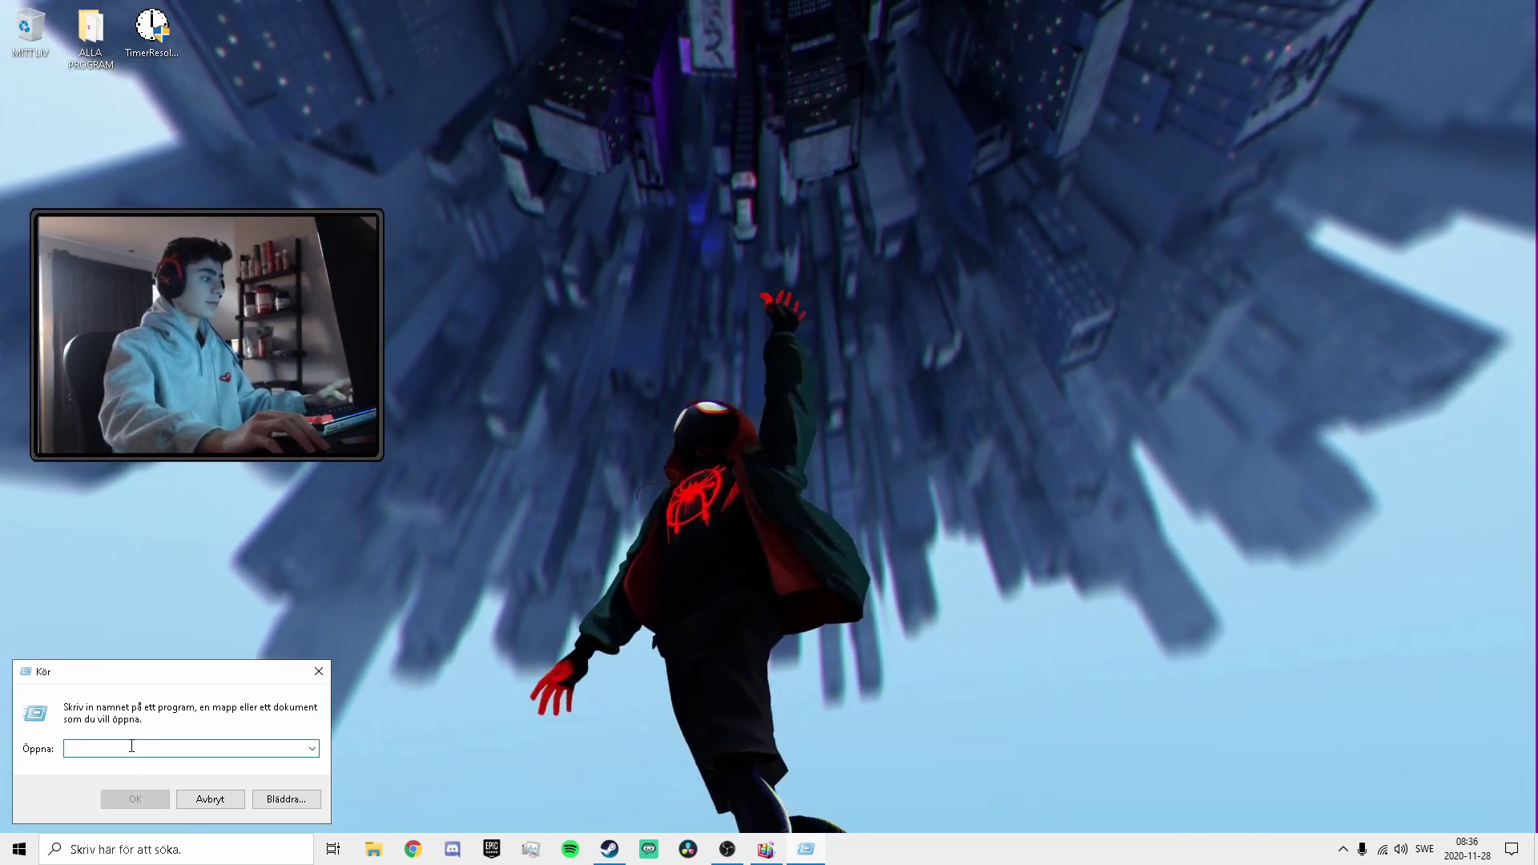
type("temp")
key("Return")
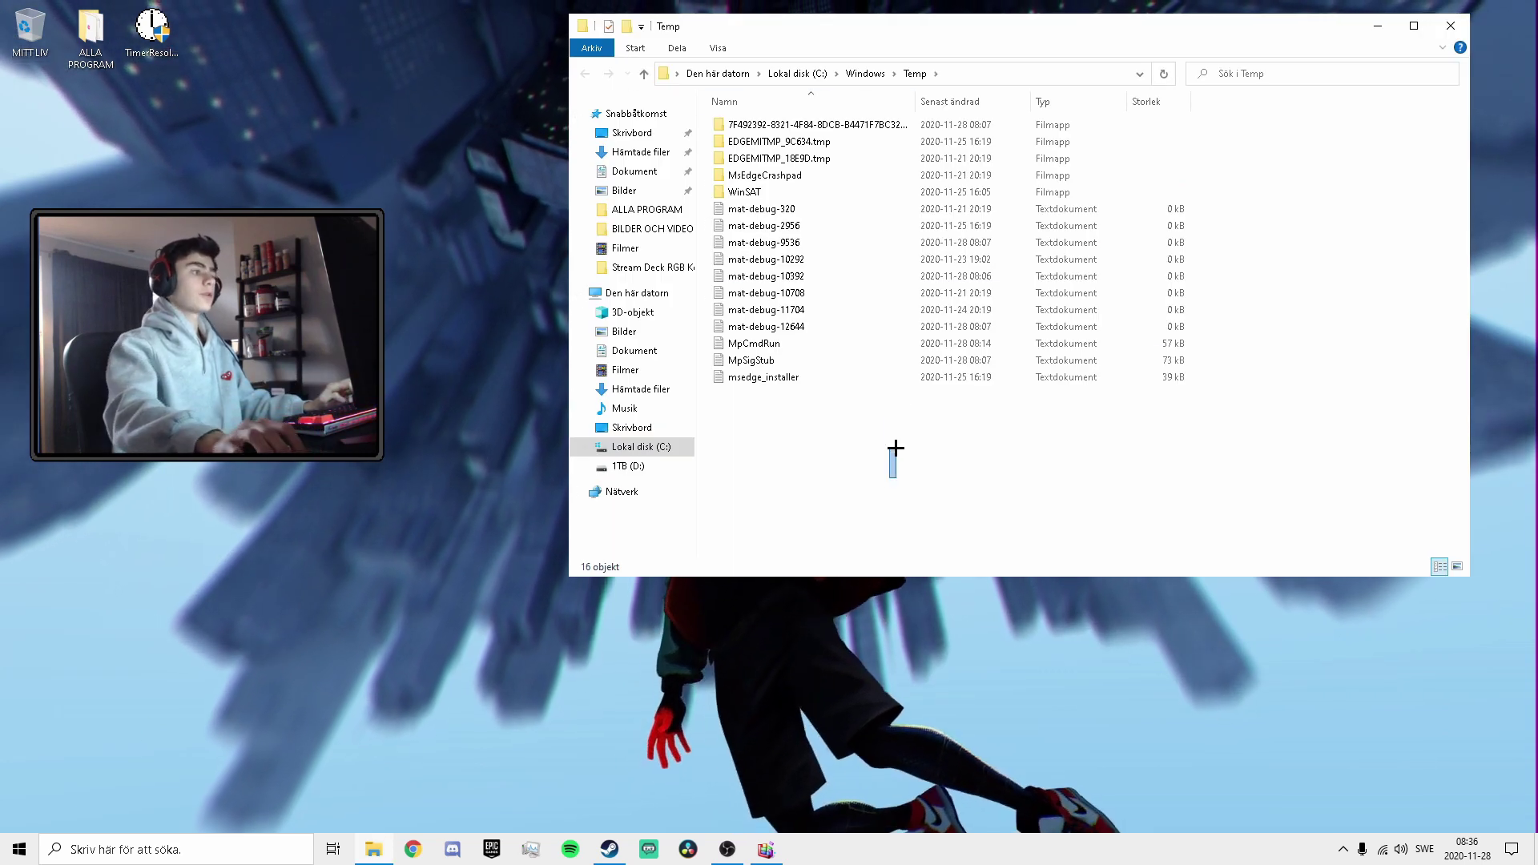
left_click_drag(901, 407, 913, 108)
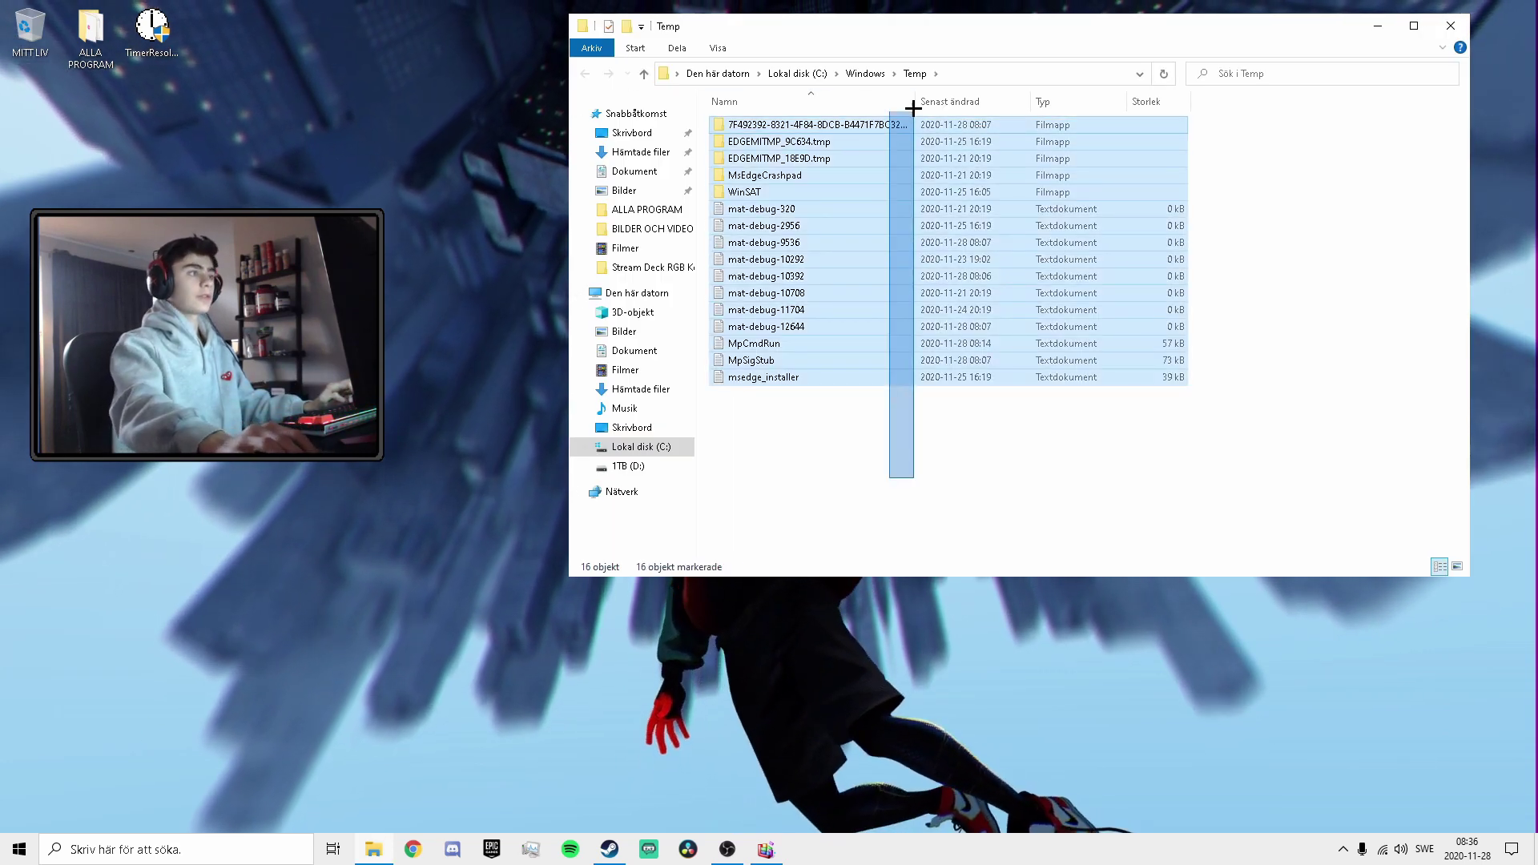
right_click(947, 241)
left_click(1065, 371)
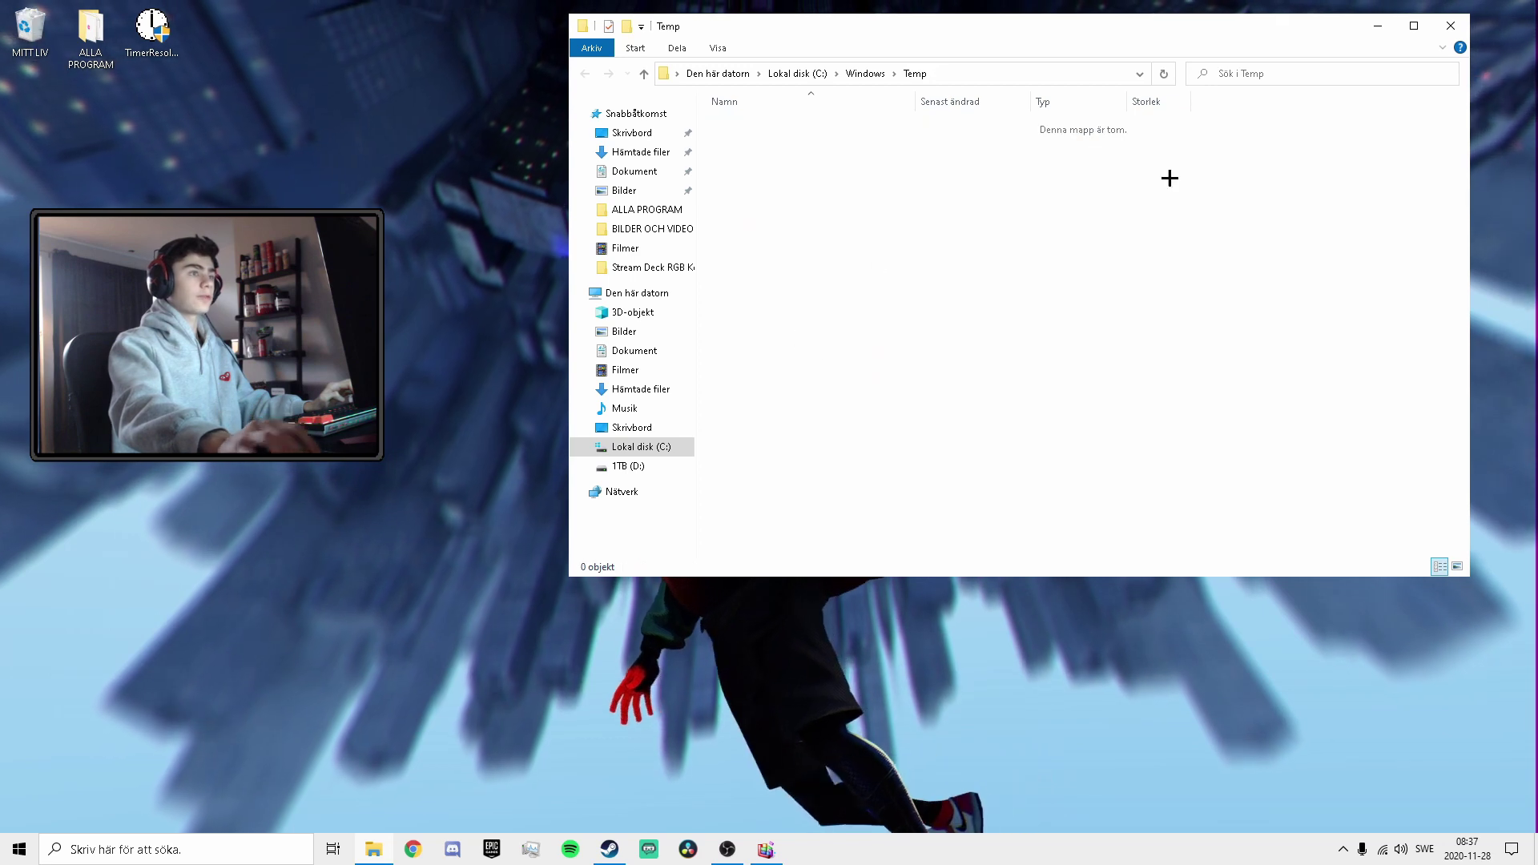
key("alt+F4")
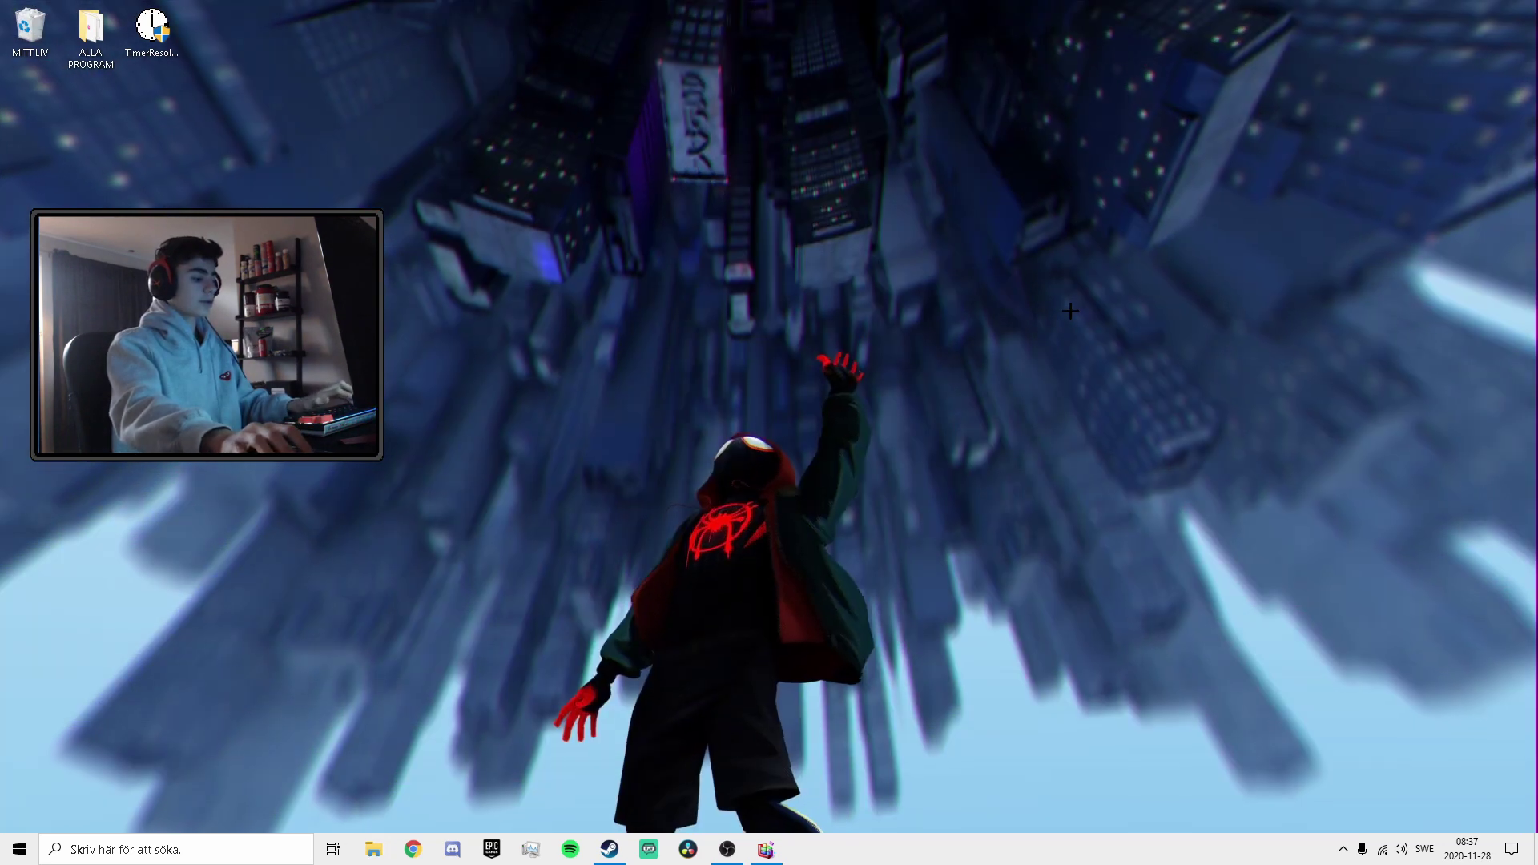
Delete everything in %temp%, skipping the in-use lghub_agent_instance_lock file, then close Explorer.
key("super+r")
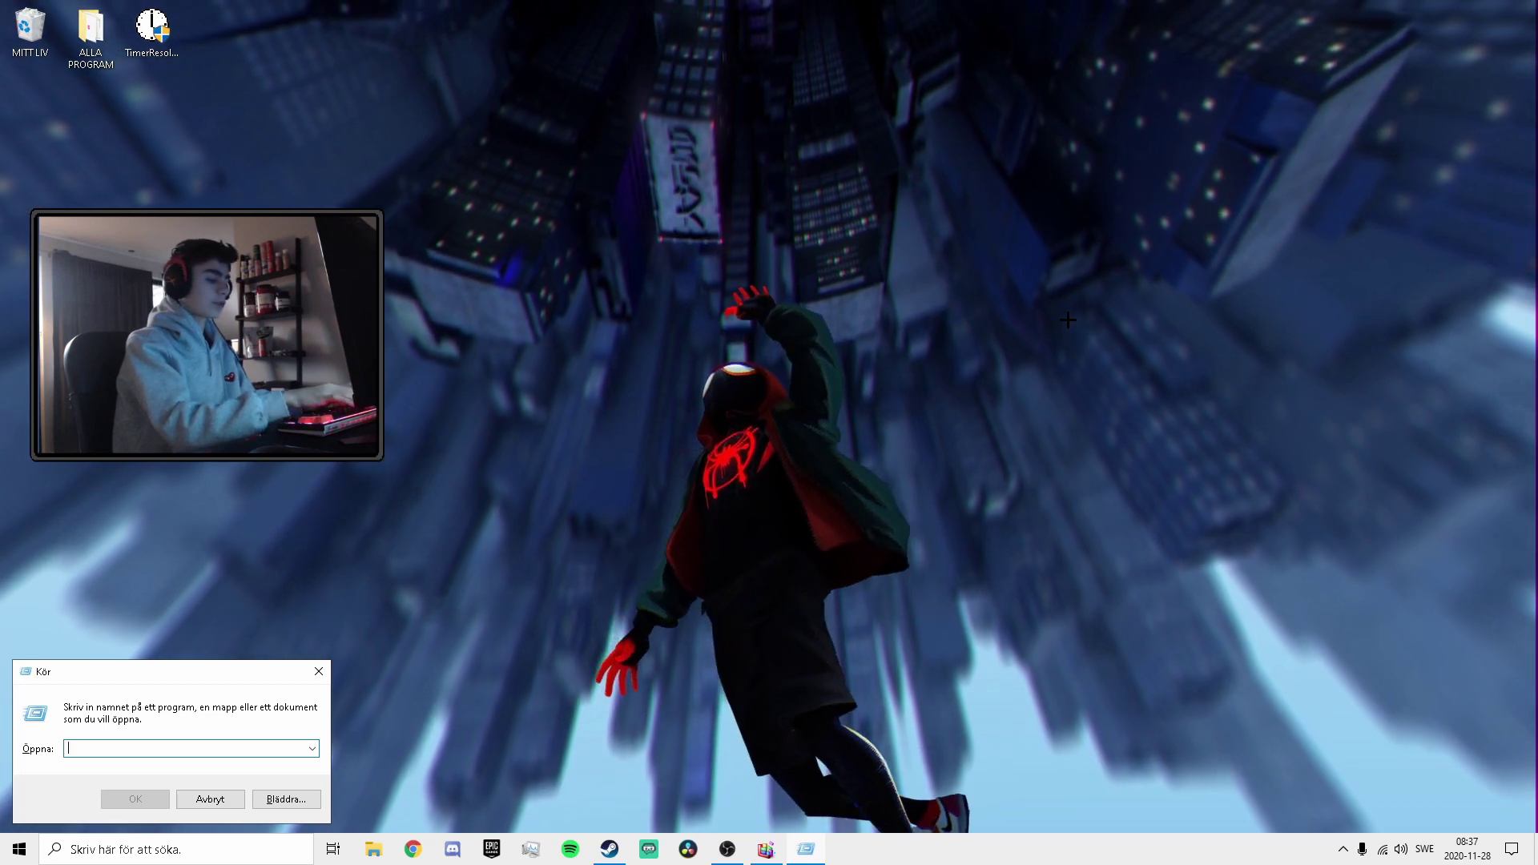
type("%temp%")
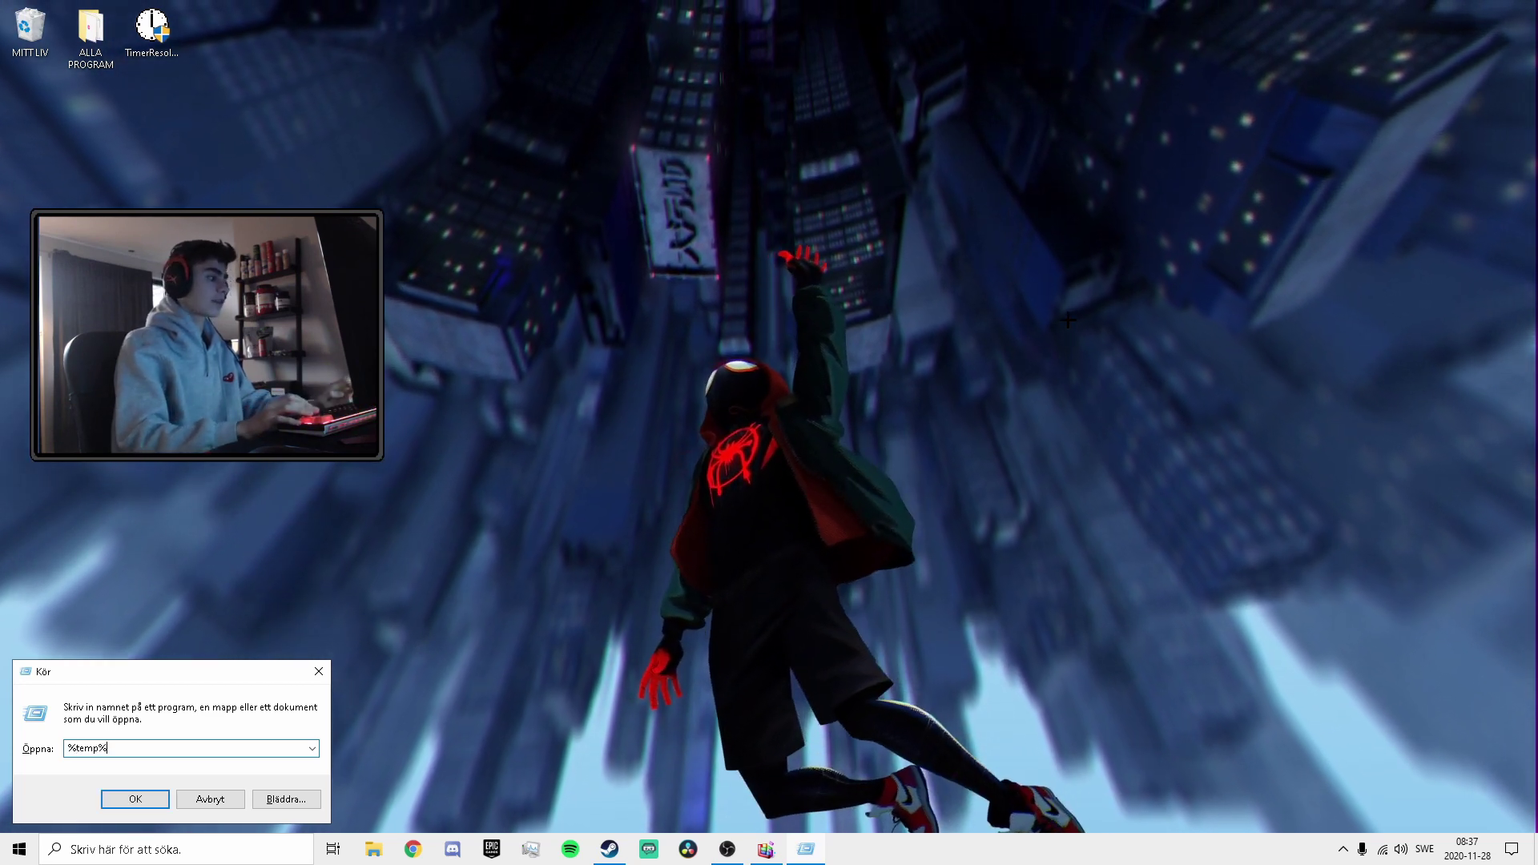
key("Return")
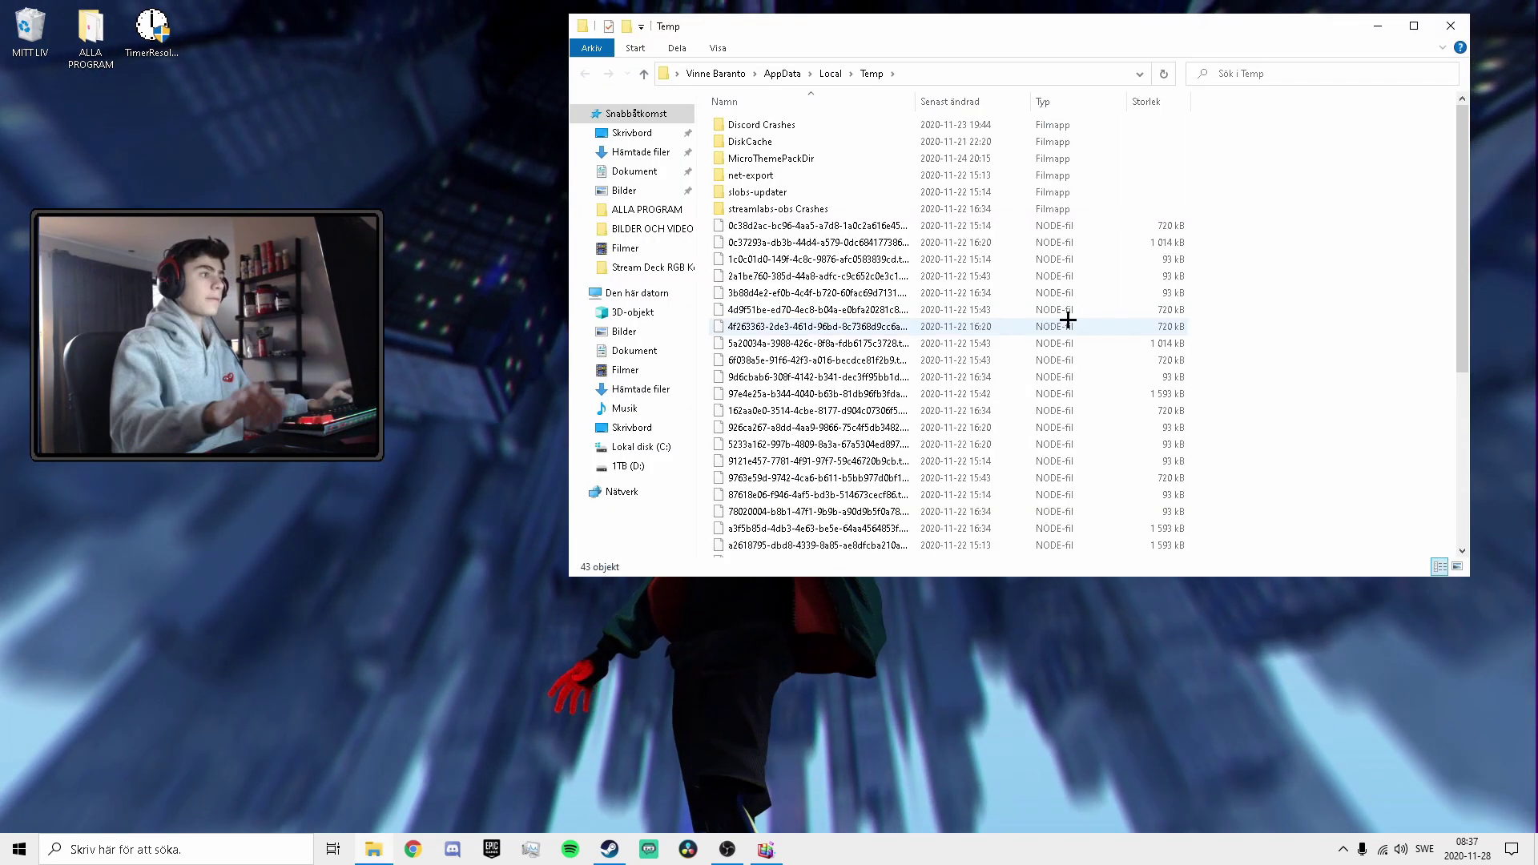
key("ctrl+a")
right_click(1047, 292)
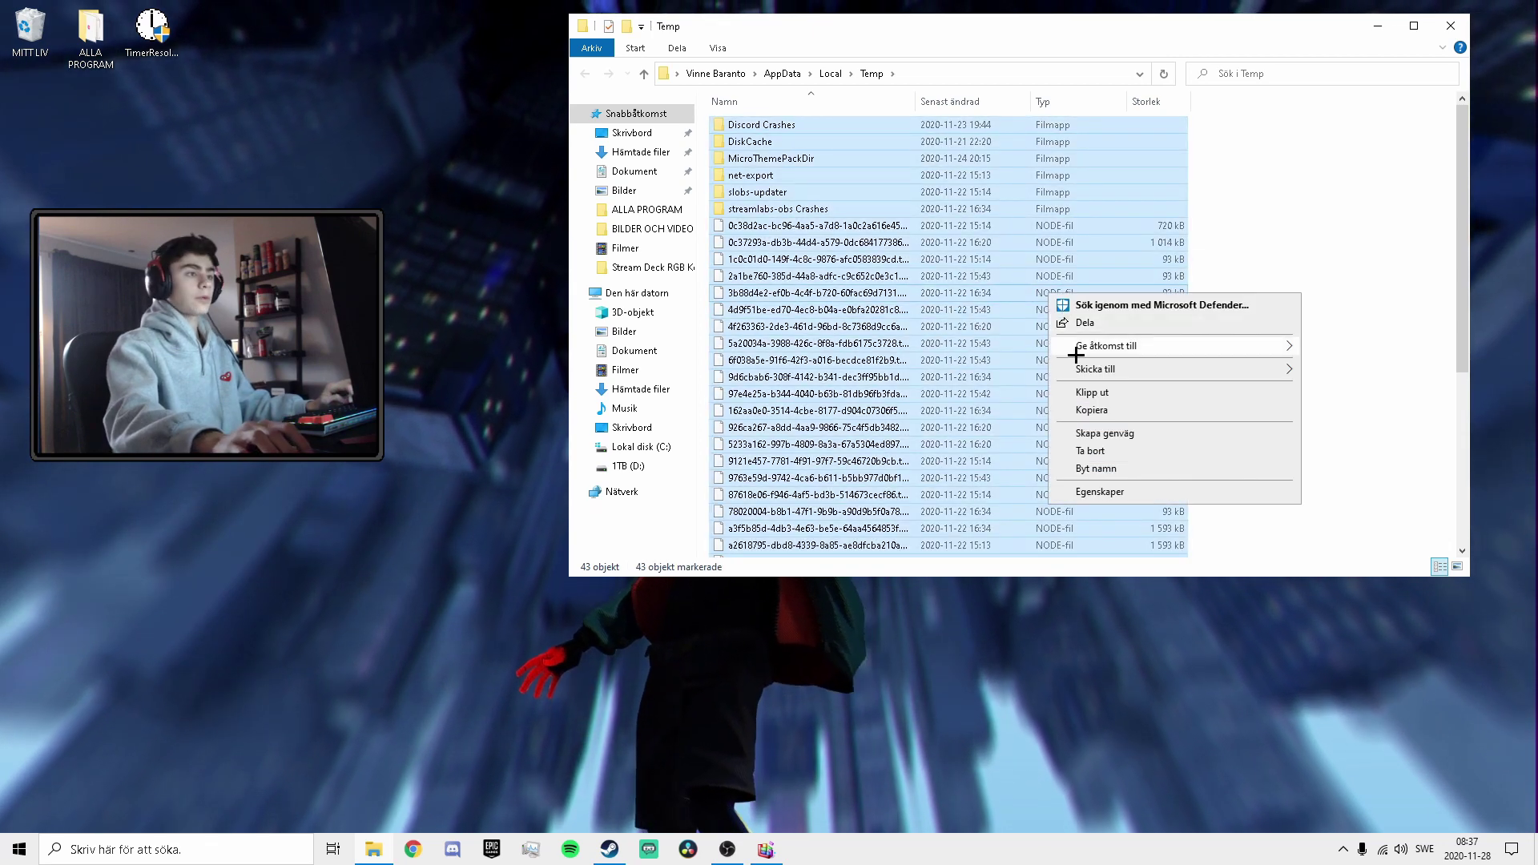
left_click(1091, 450)
left_click(724, 347)
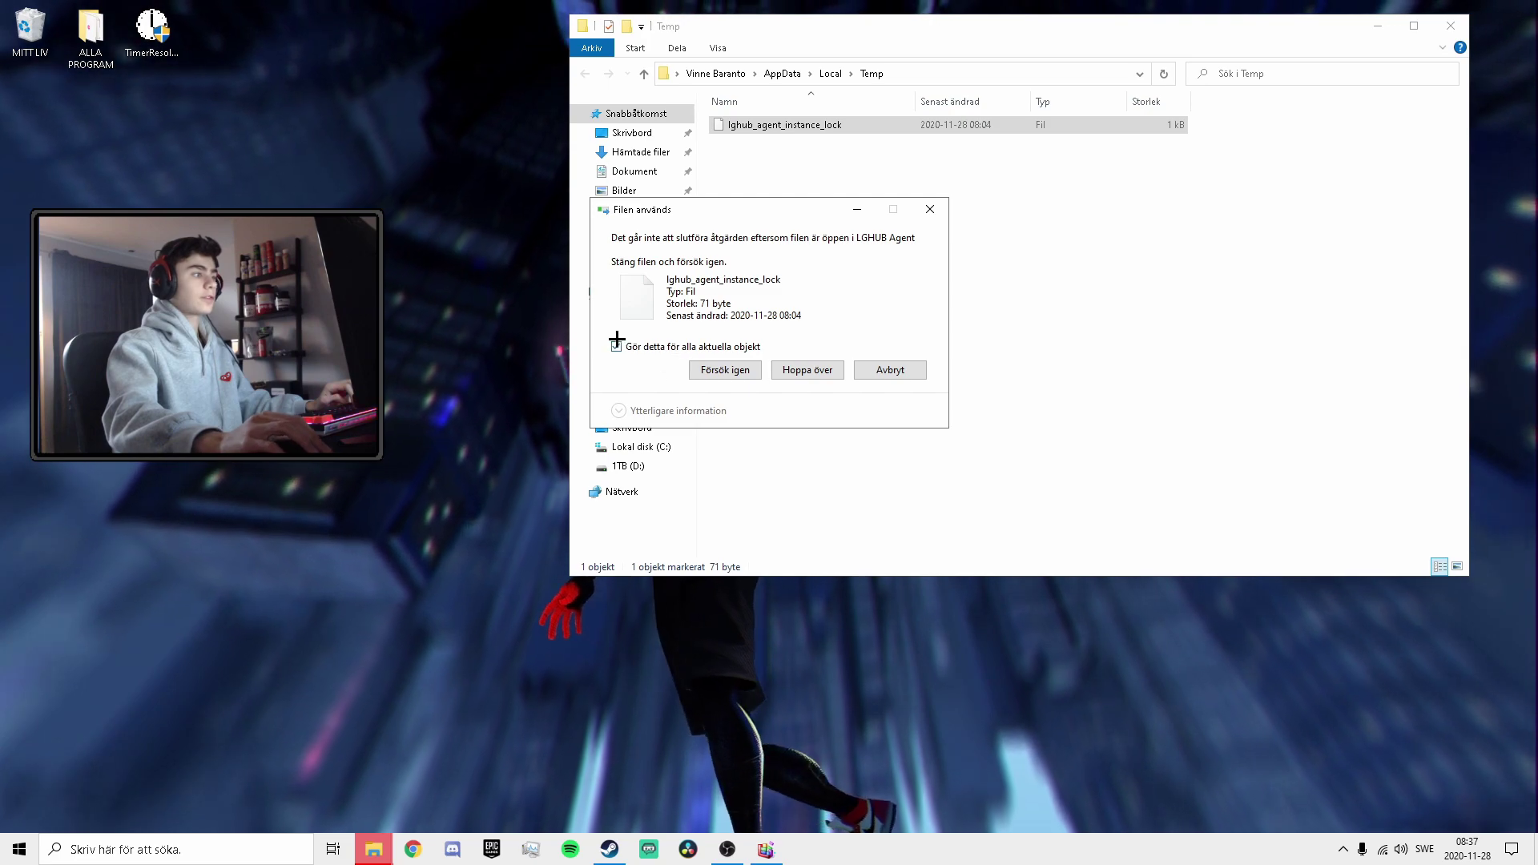
left_click(801, 371)
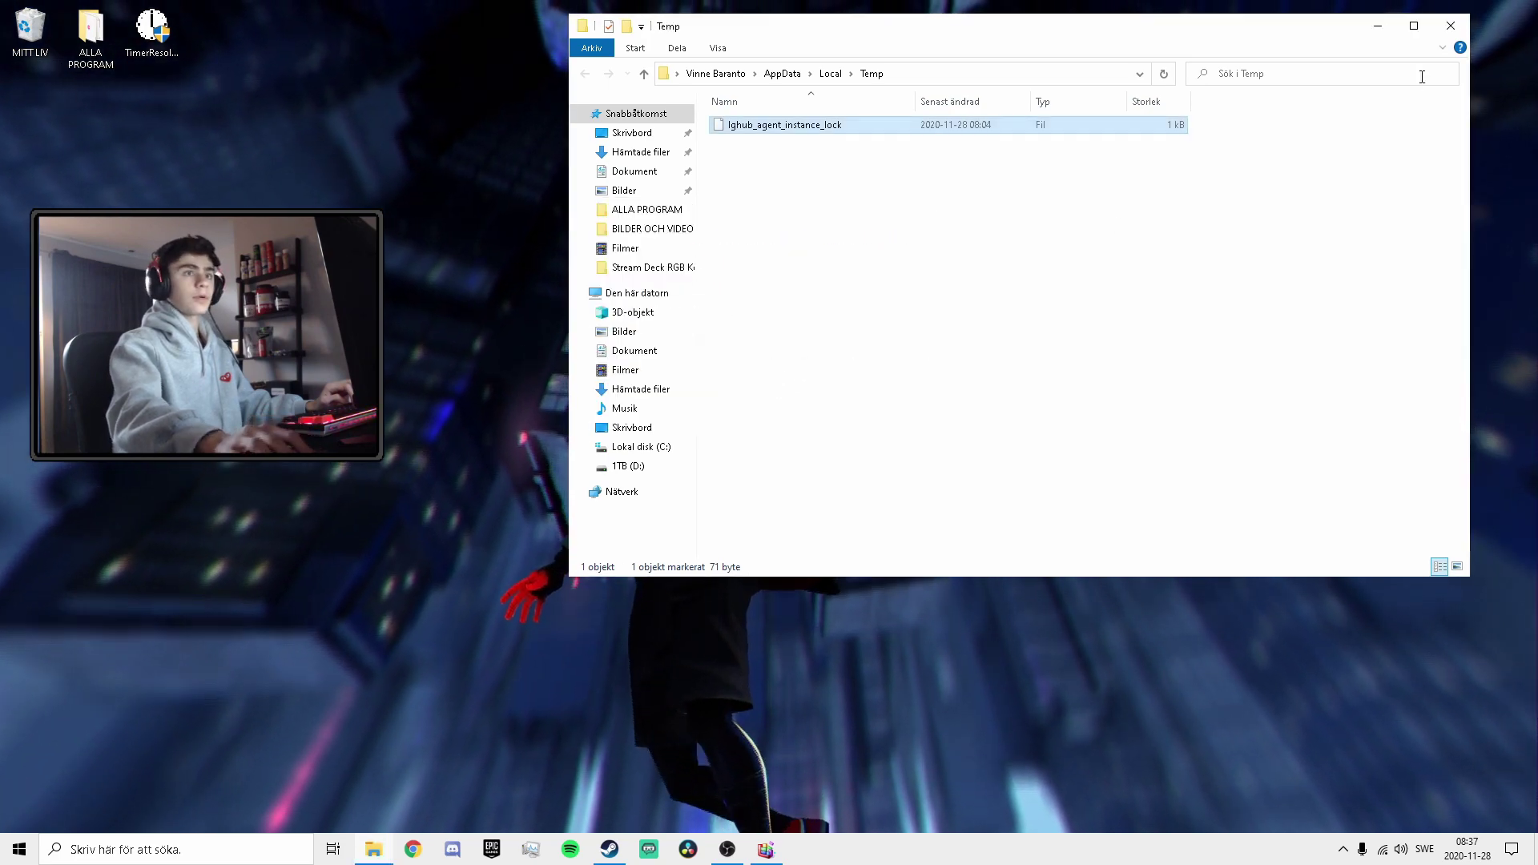
left_click(1449, 25)
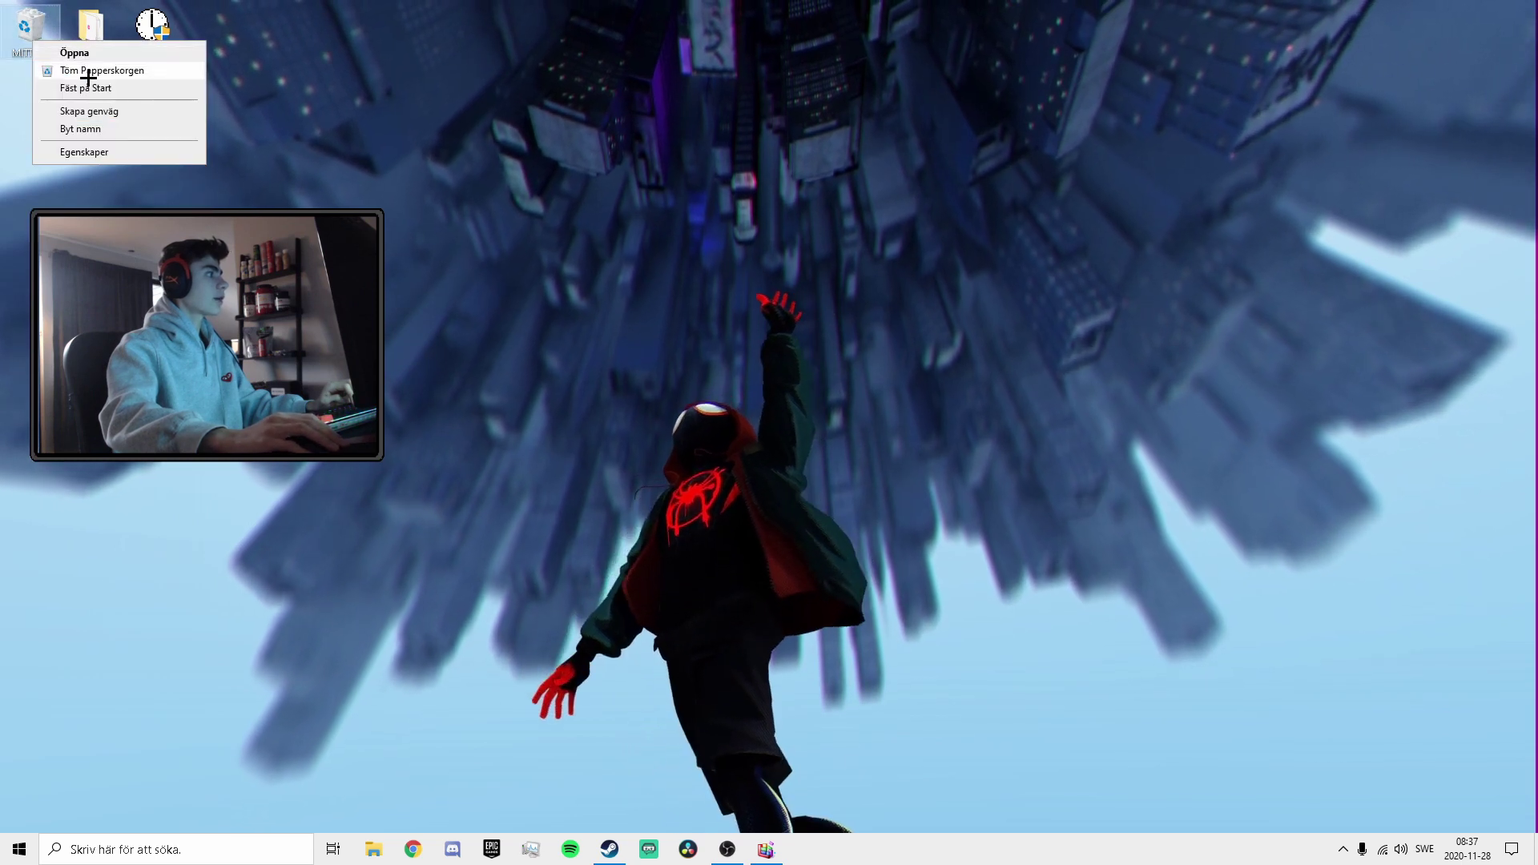
Confirm deleting the Recycle Bin's 138 items and continue past the permission prompt.
left_click(814, 435)
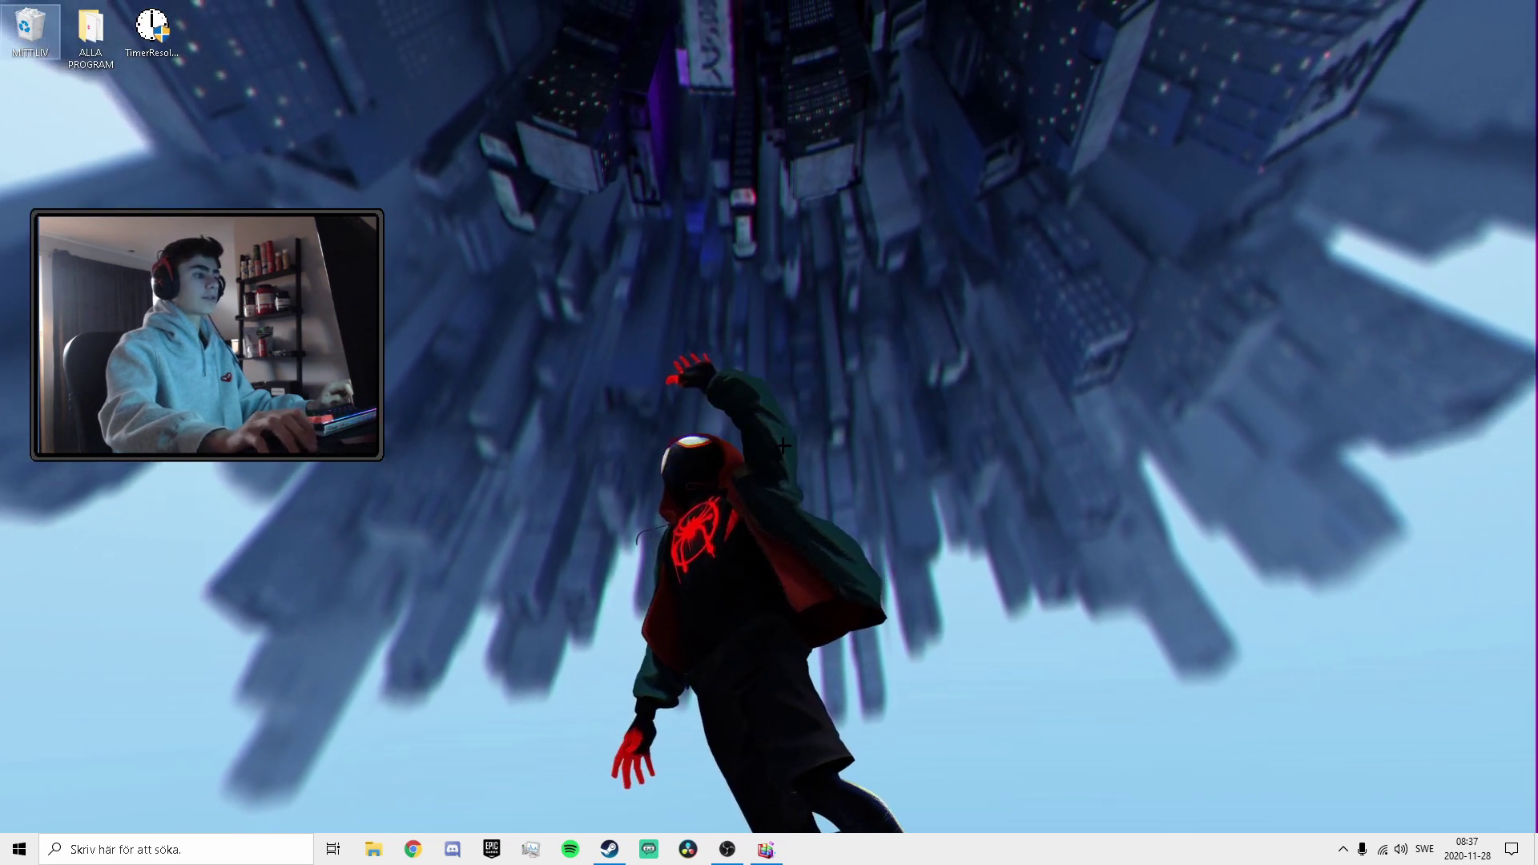
left_click(712, 346)
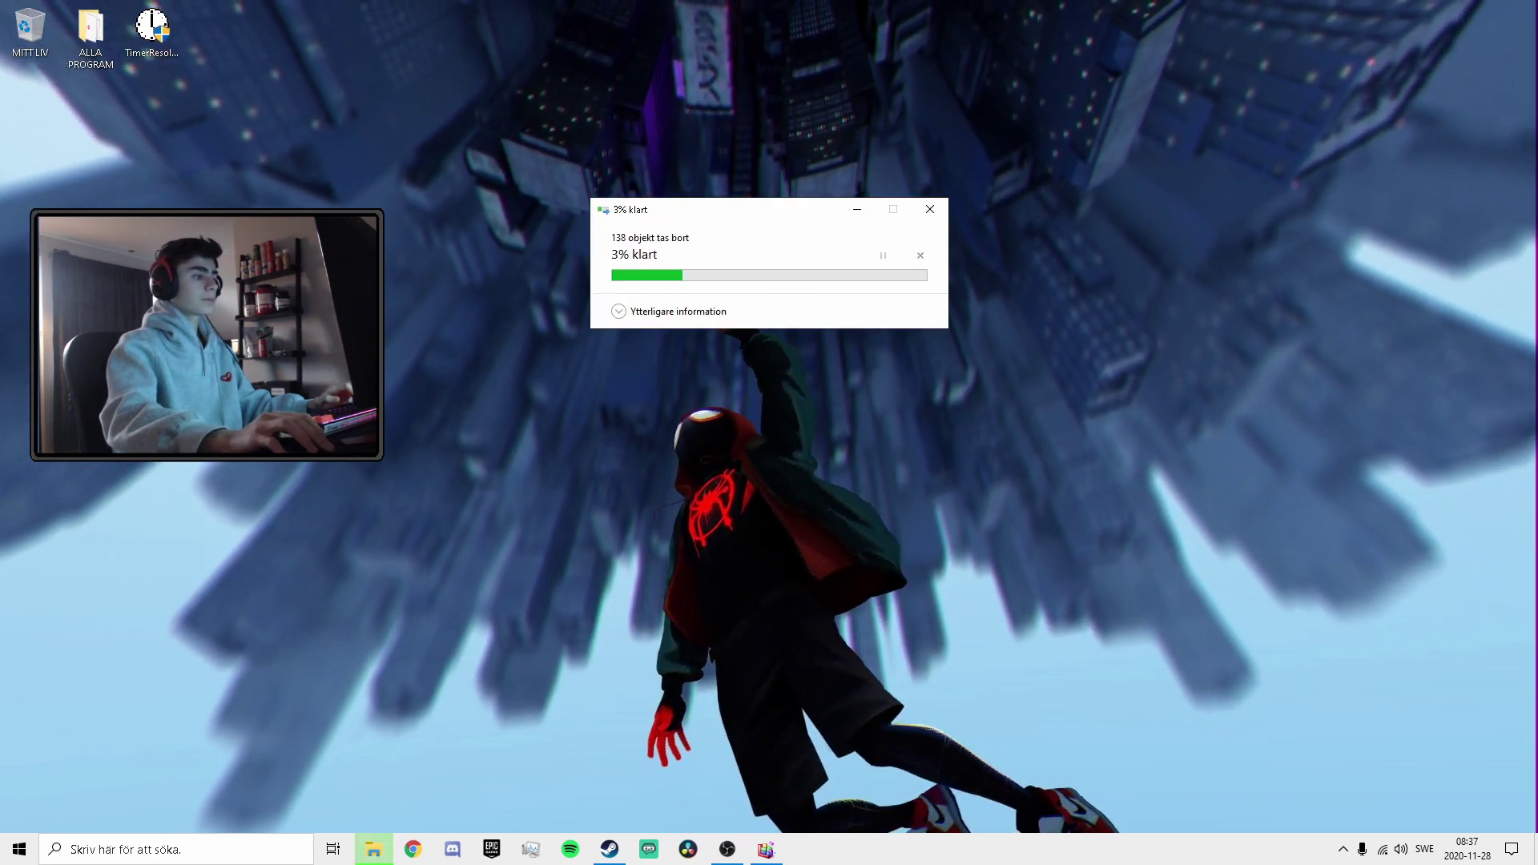